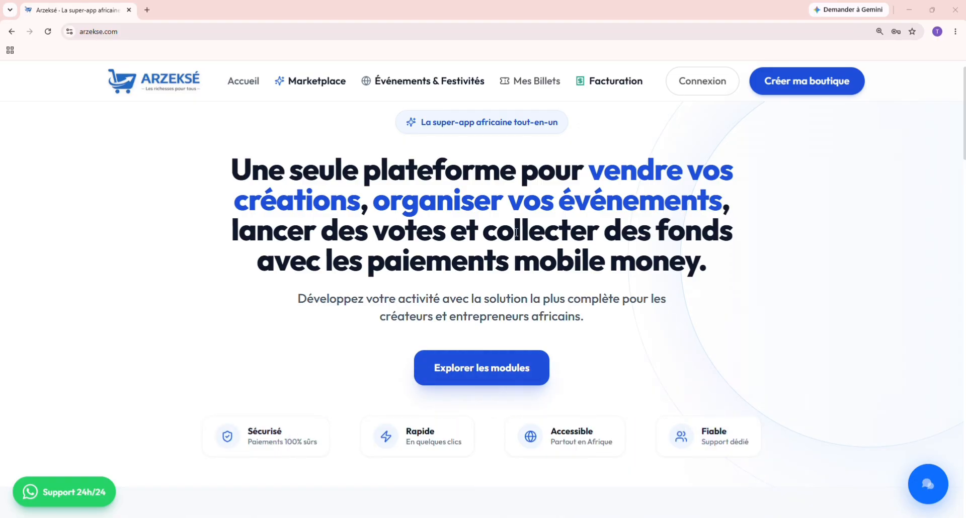
# Step: Scroll down the Arzeksé home page to the module cards, including Billetterie
pyautogui.scroll(-1, 637, 294)
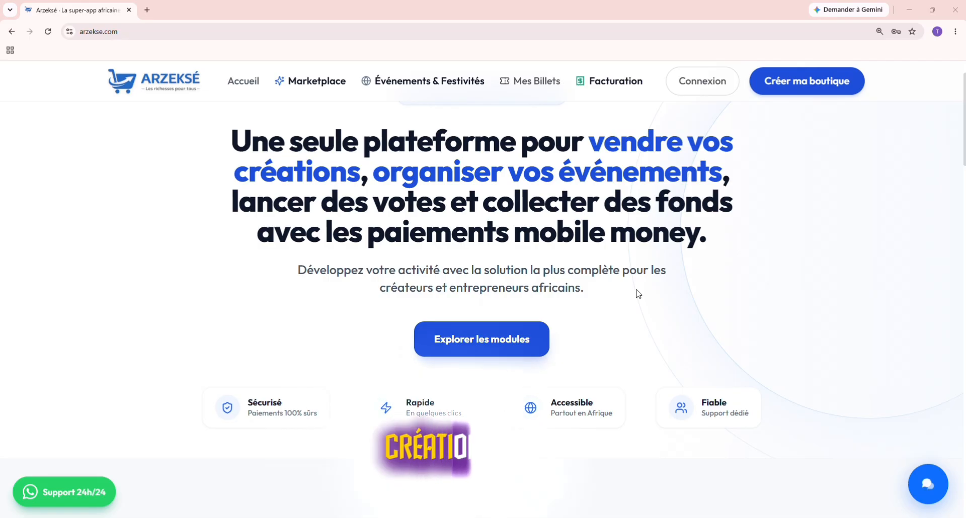
pyautogui.scroll(-1, 638, 294)
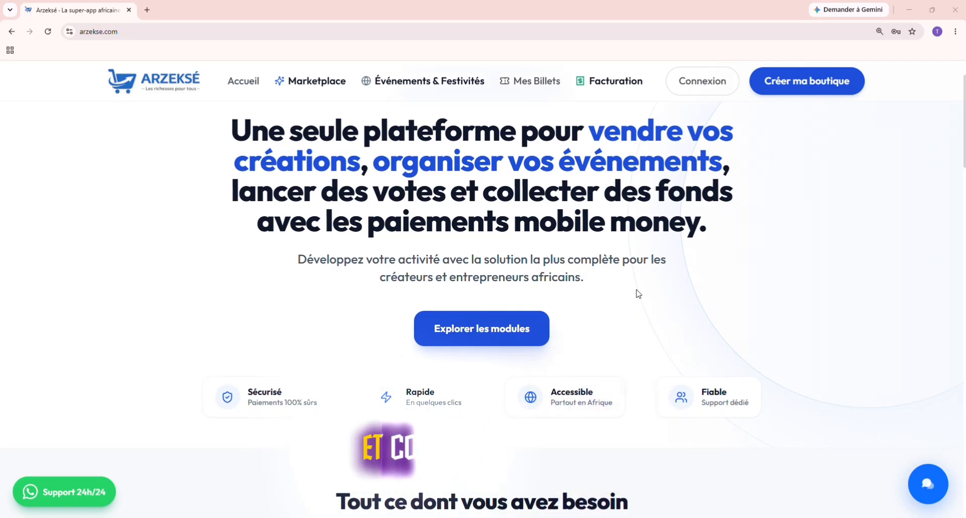
pyautogui.scroll(-1, 638, 294)
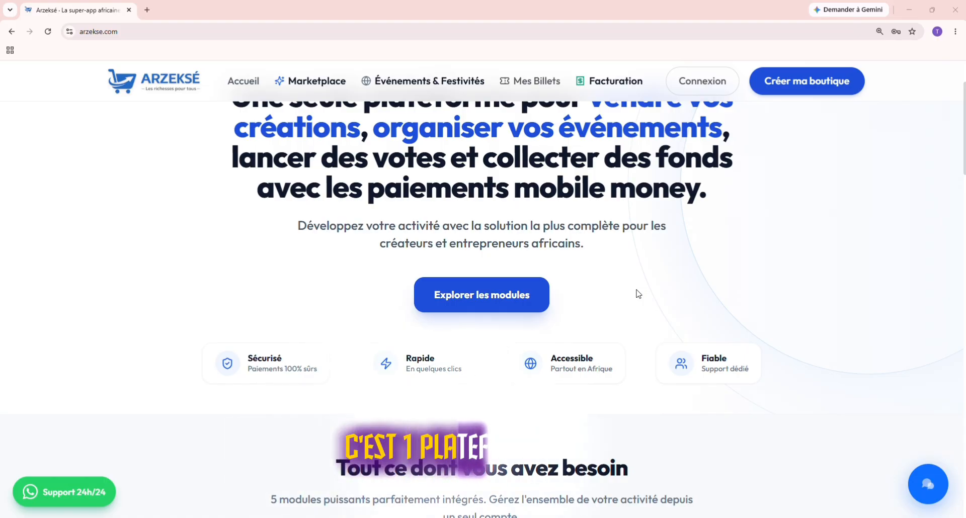
pyautogui.scroll(-1, 637, 294)
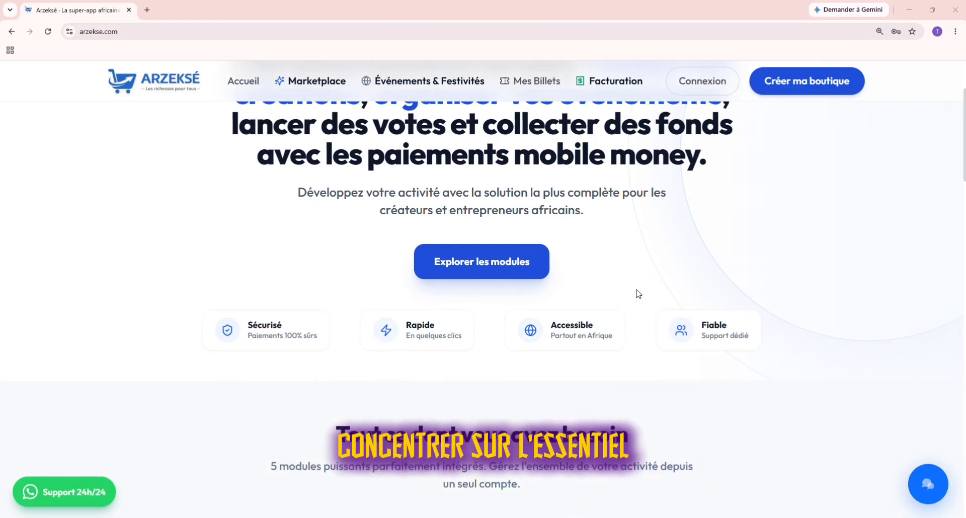
pyautogui.scroll(-2, 638, 294)
pyautogui.scroll(2, 638, 293)
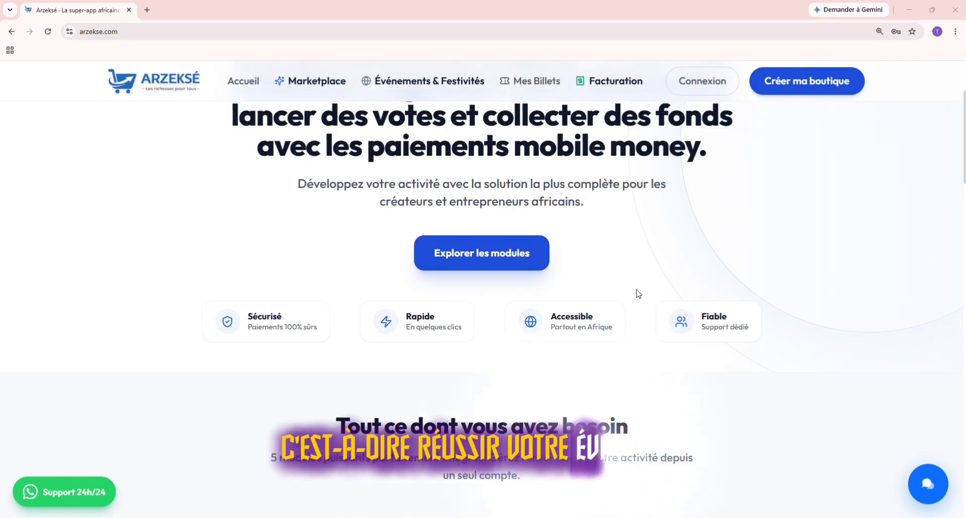
pyautogui.scroll(-1, 638, 293)
pyautogui.scroll(-6, 638, 294)
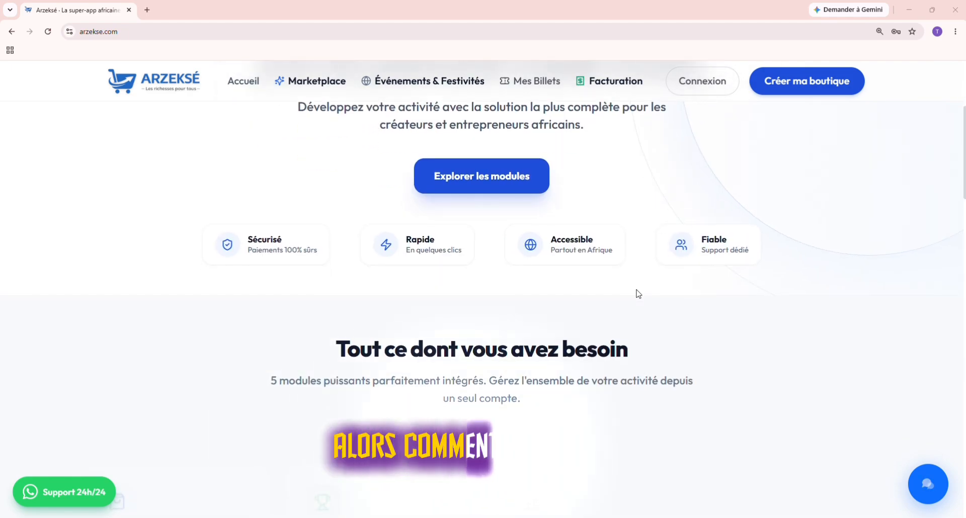
pyautogui.scroll(-1, 638, 294)
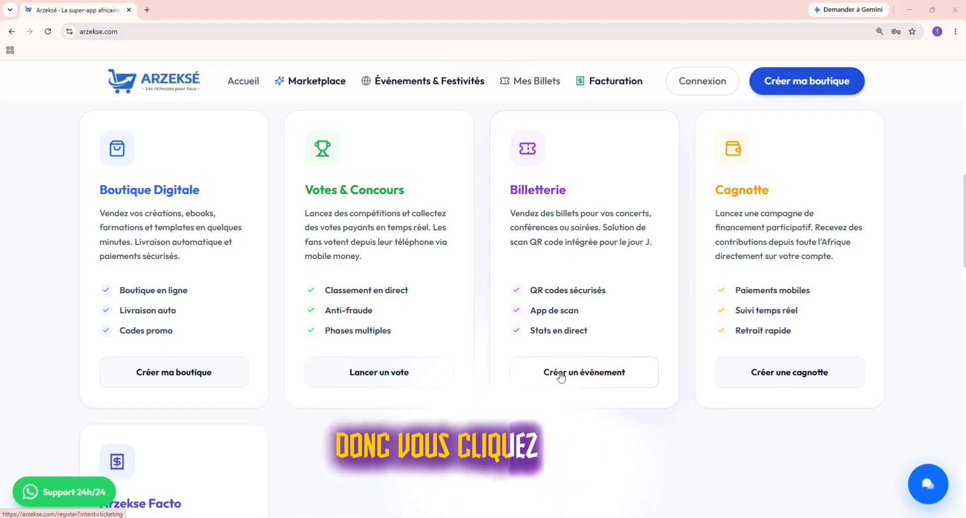
# Step: Start event creation from the Billetterie card and look through the ticketing sign-up form
pyautogui.click(589, 373)
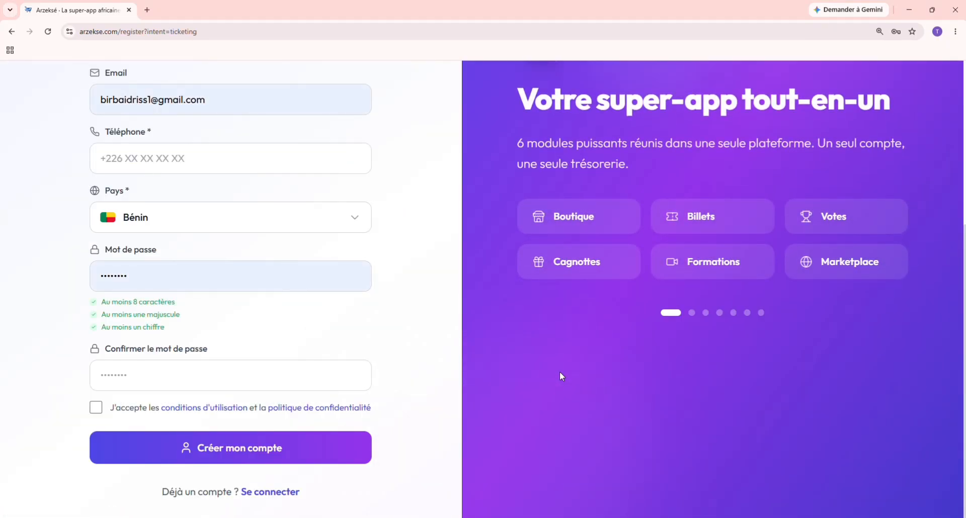
pyautogui.scroll(-1, 223, 336)
pyautogui.scroll(3, 223, 336)
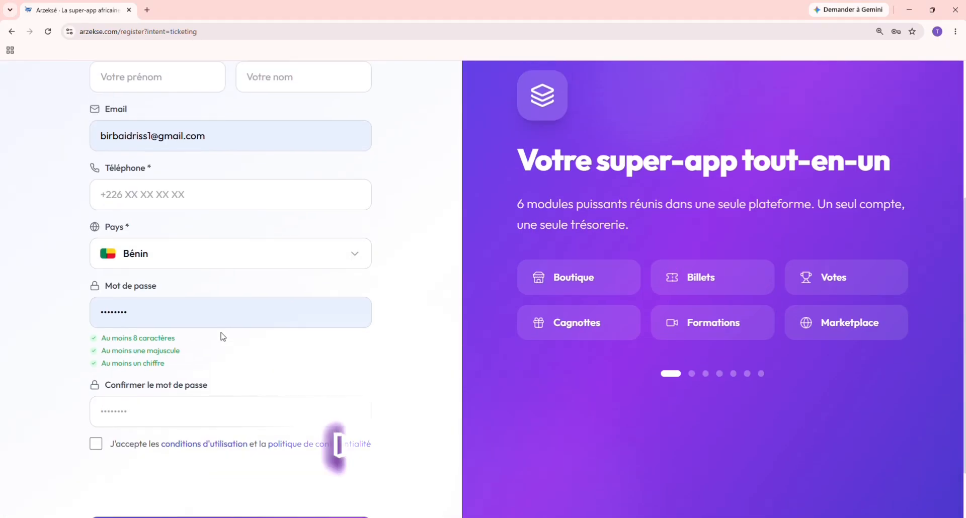
pyautogui.scroll(1, 222, 332)
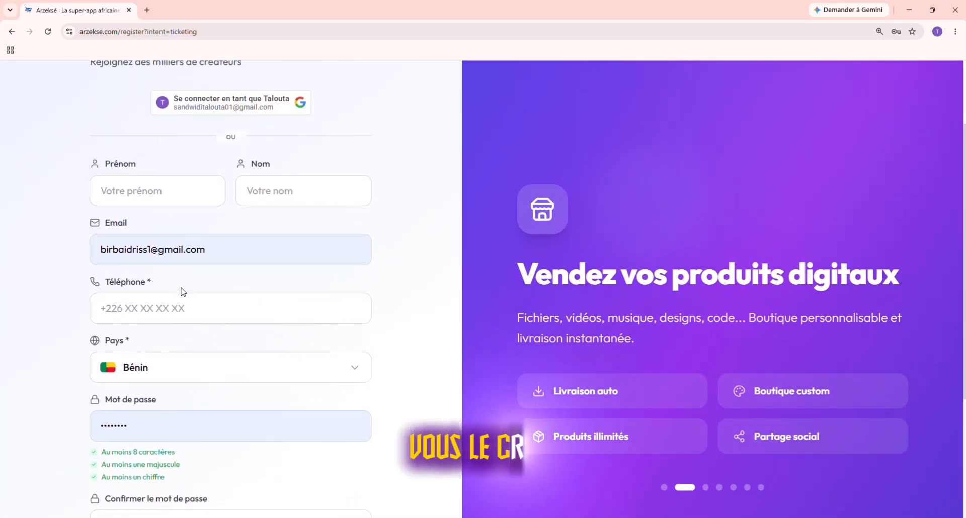
pyautogui.scroll(-2, 222, 341)
pyautogui.scroll(-2, 221, 340)
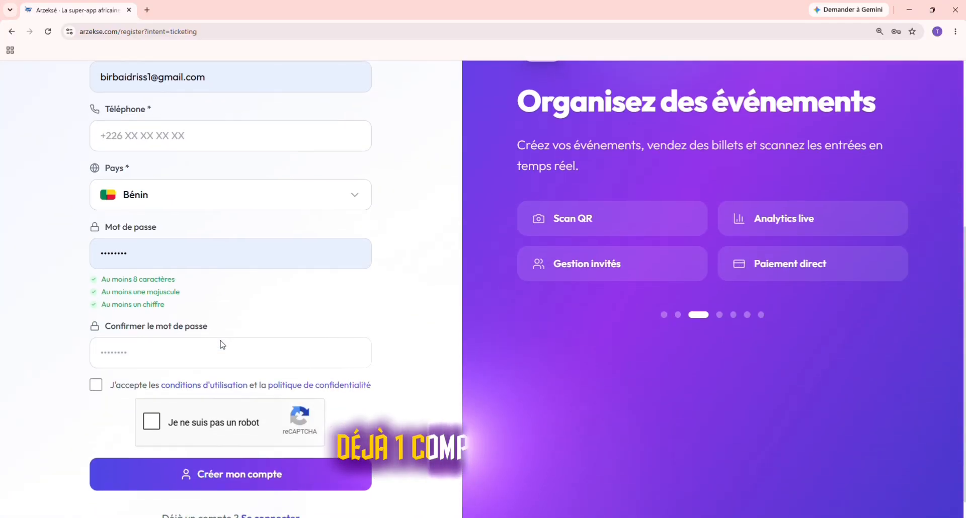
pyautogui.scroll(-1, 255, 466)
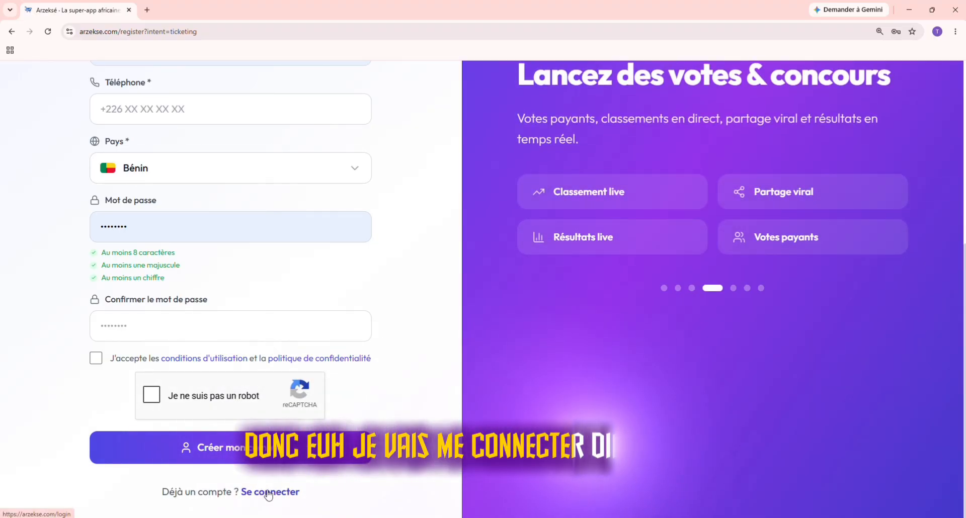
pyautogui.scroll(3, 267, 317)
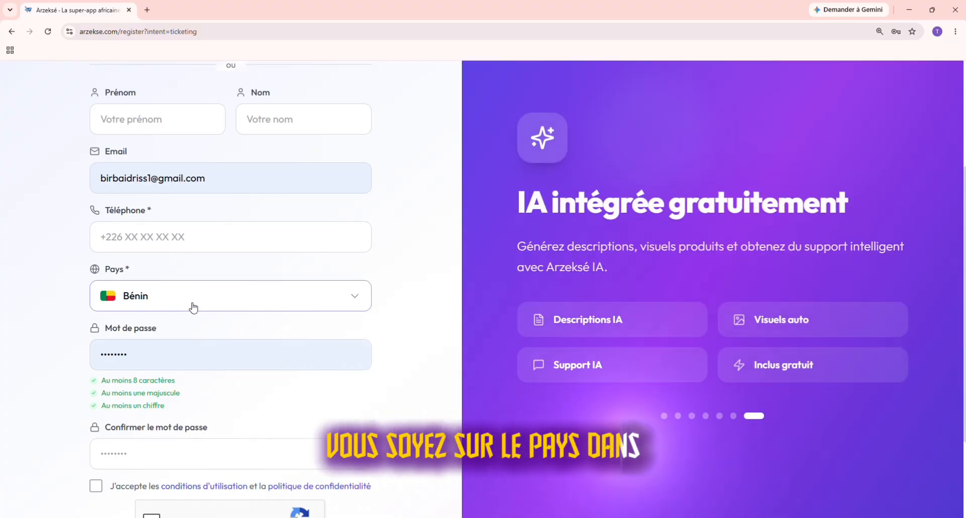
pyautogui.scroll(-1, 194, 308)
pyautogui.scroll(-1, 194, 308)
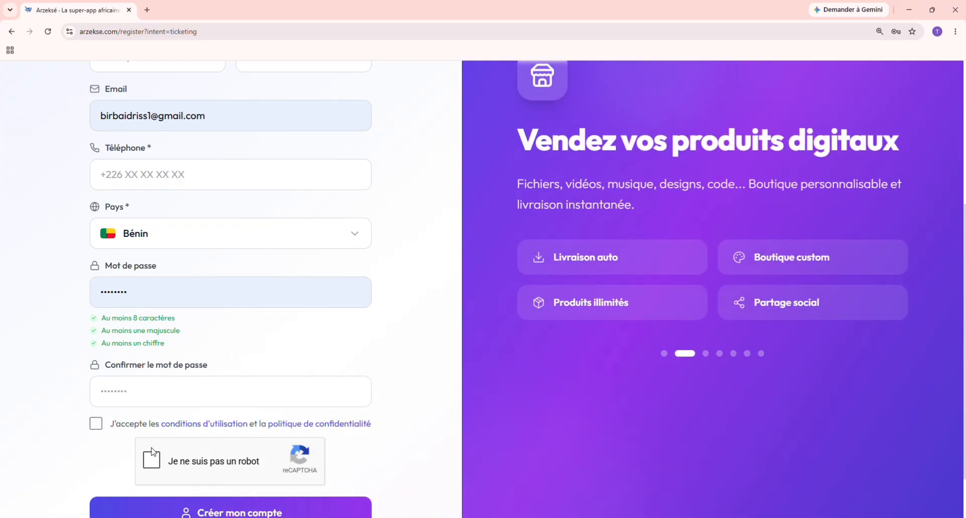
pyautogui.scroll(-1, 222, 432)
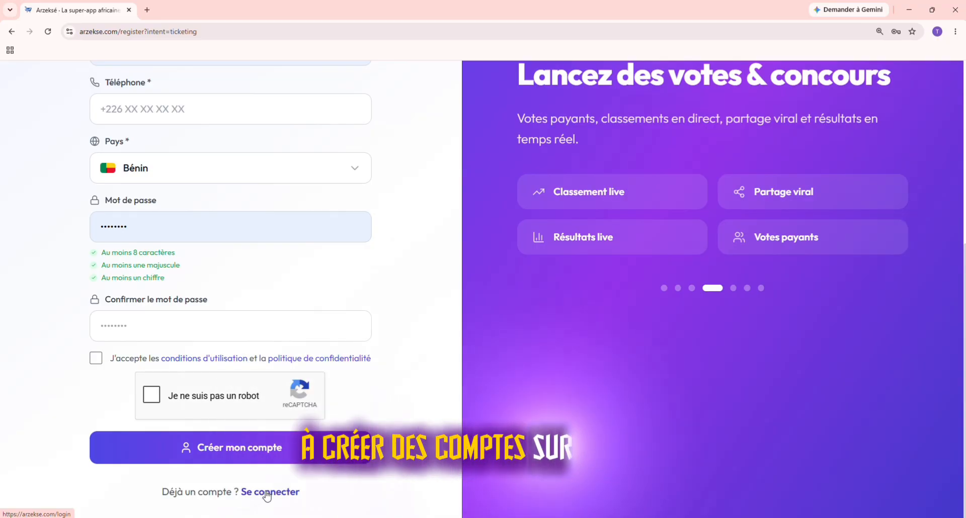
# Step: Log in to the existing account with 'Se souvenir de moi' ticked and browse the dashboard
pyautogui.click(266, 494)
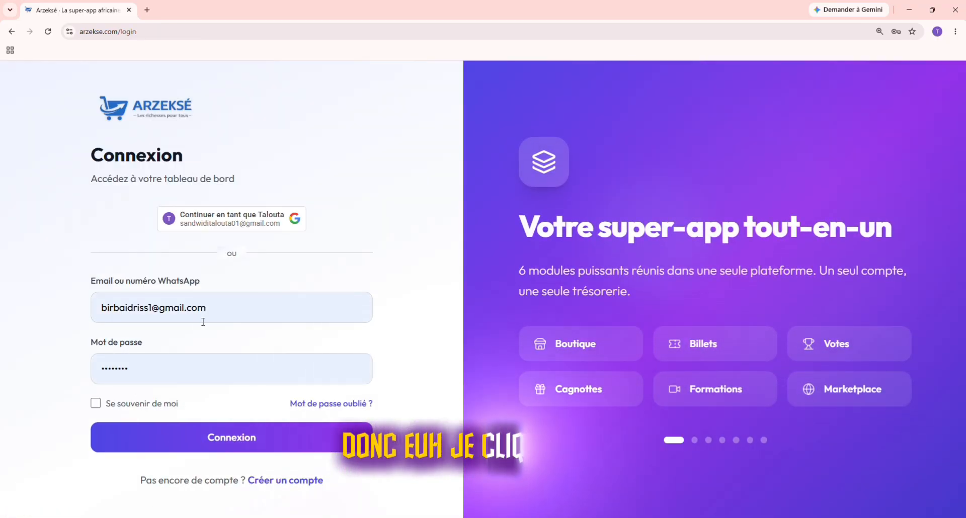
pyautogui.click(95, 403)
pyautogui.click(238, 449)
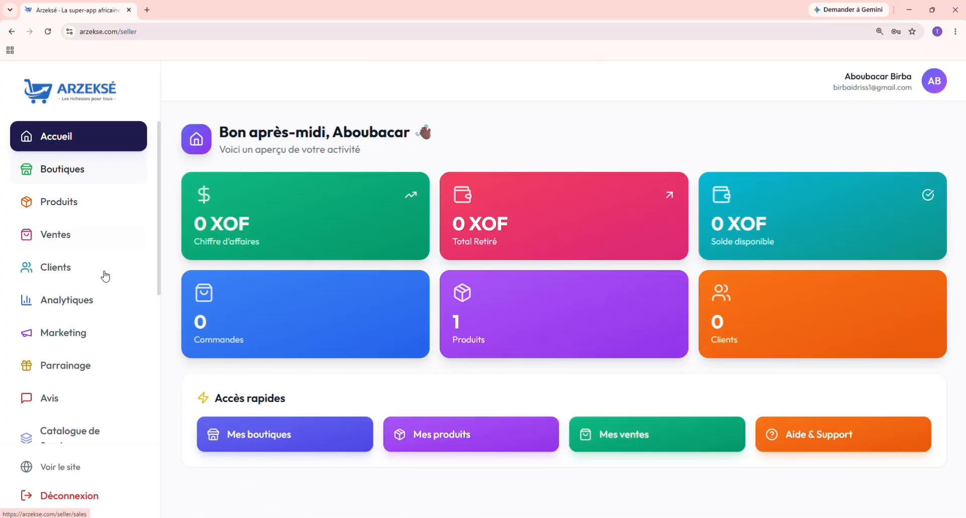
pyautogui.scroll(-3, 104, 282)
pyautogui.scroll(-2, 105, 291)
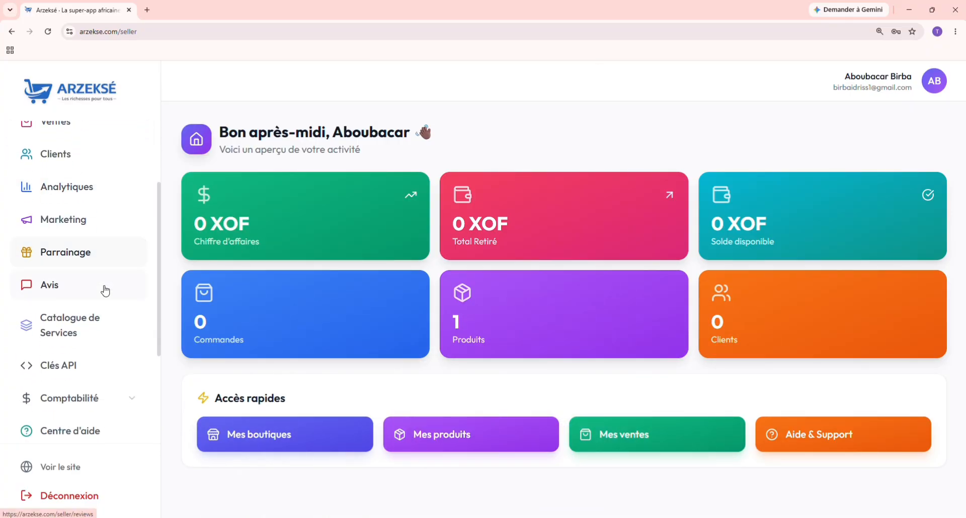
# Step: Go to the Billetterie service through the Catalogue de Services
pyautogui.click(79, 330)
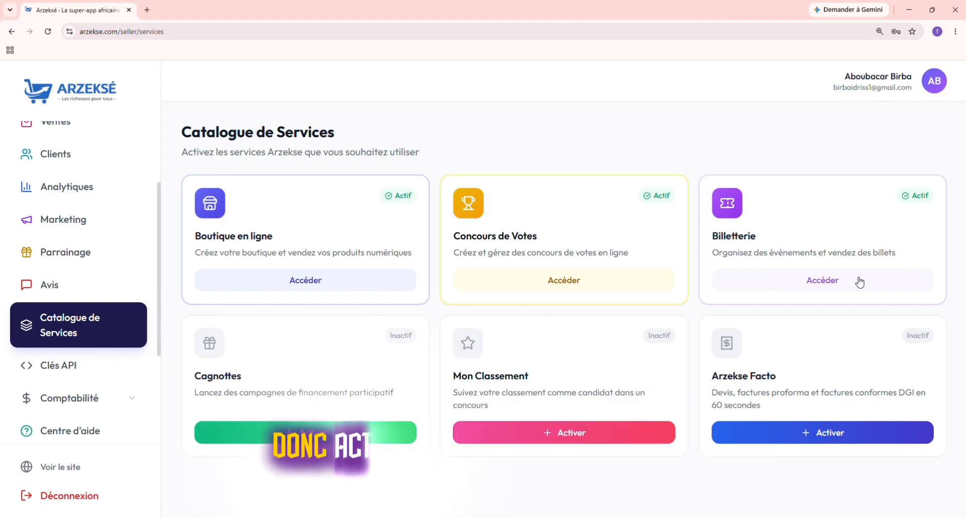
pyautogui.click(818, 286)
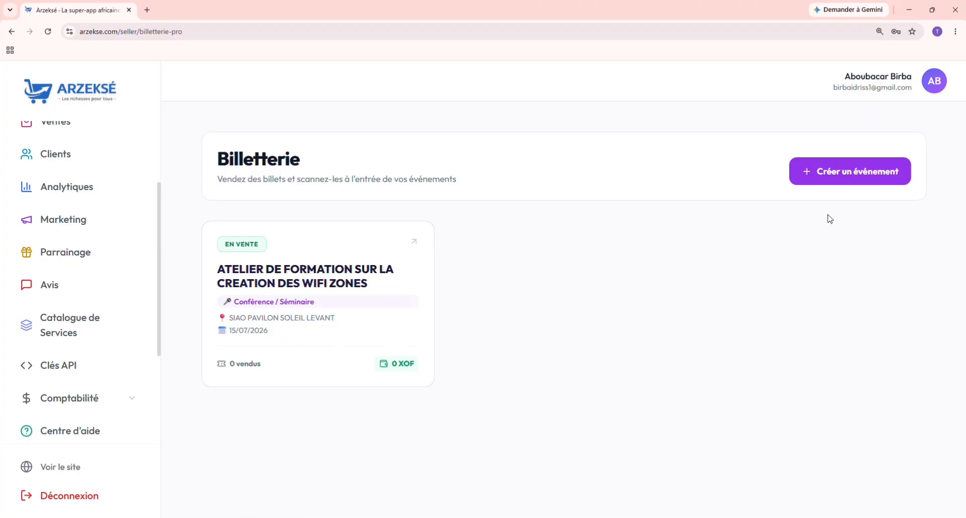
# Step: Start a new ticketed event titled 'Concert du peuple'
pyautogui.click(836, 177)
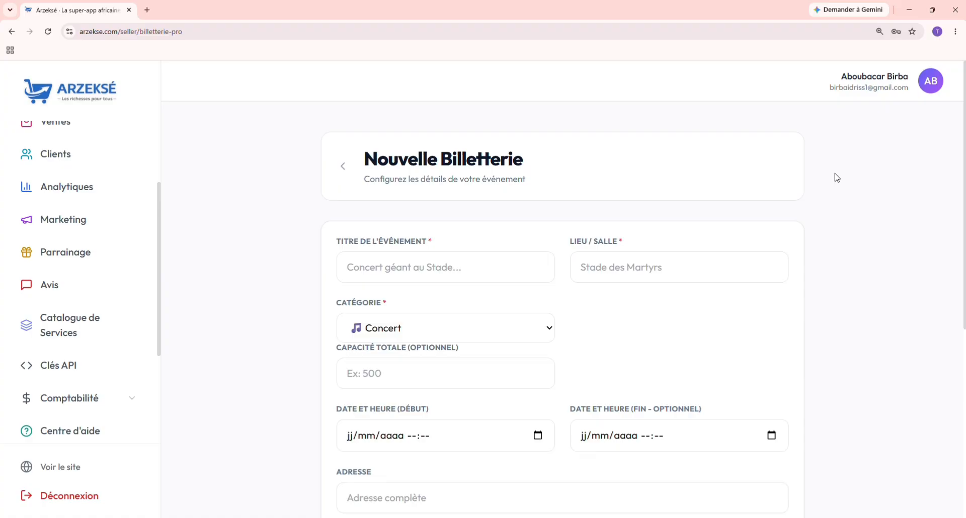
pyautogui.scroll(-1, 519, 308)
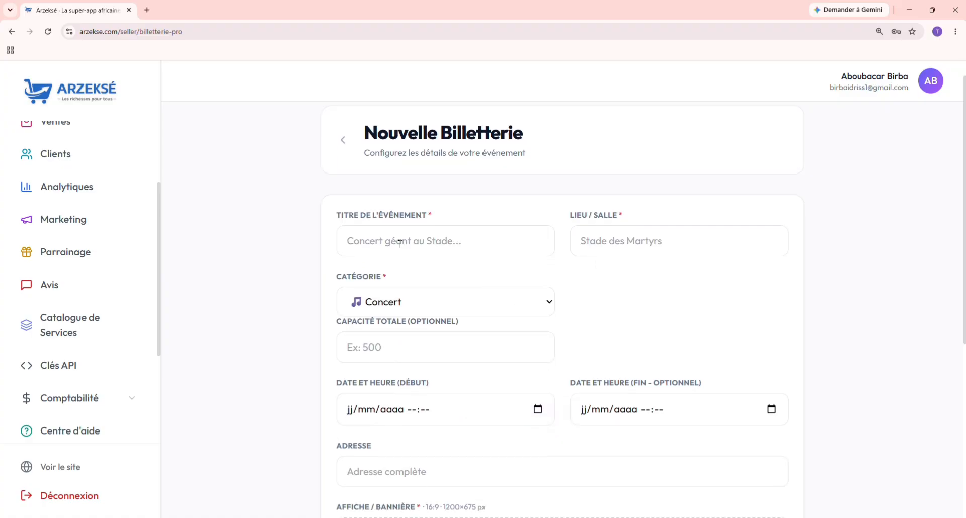
pyautogui.scroll(-1, 484, 284)
pyautogui.scroll(1, 483, 282)
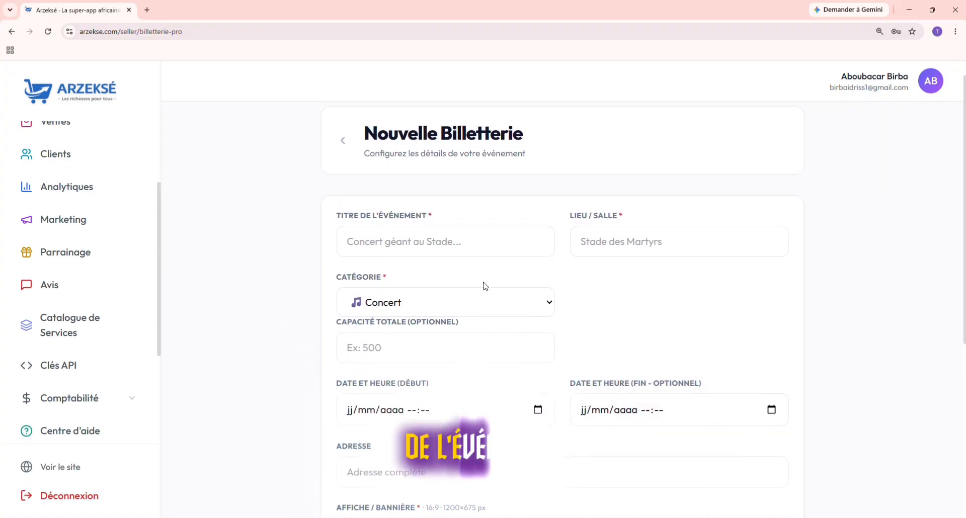
pyautogui.click(395, 243)
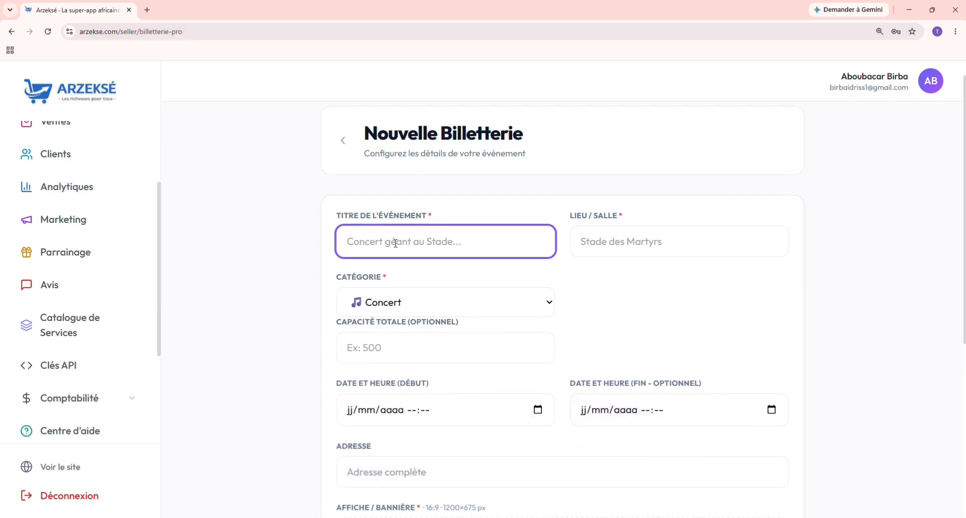
pyautogui.write('C')
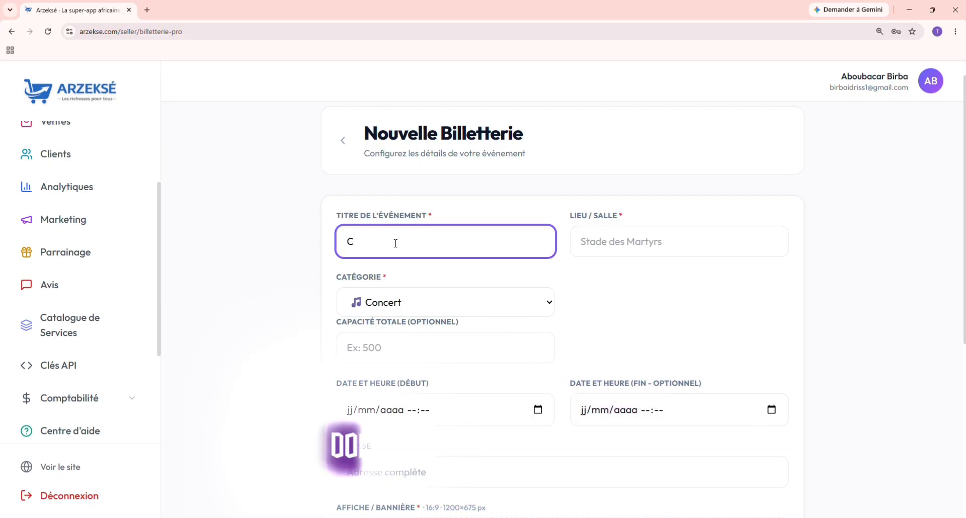
pyautogui.write('oncer')
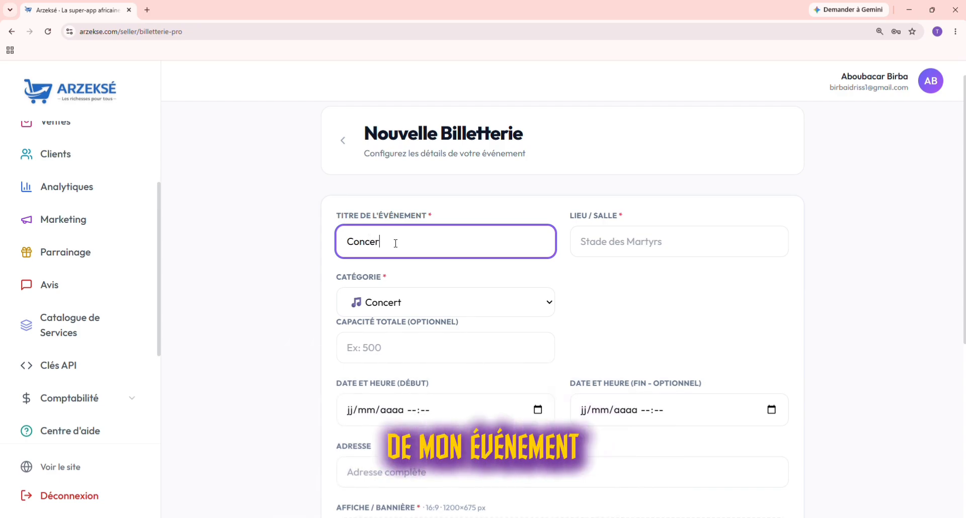
pyautogui.write('t ')
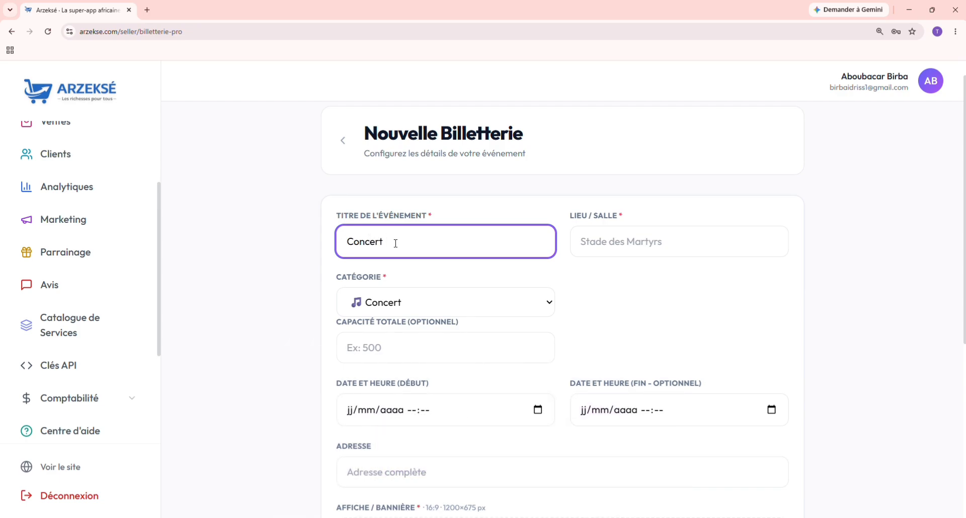
pyautogui.write('du')
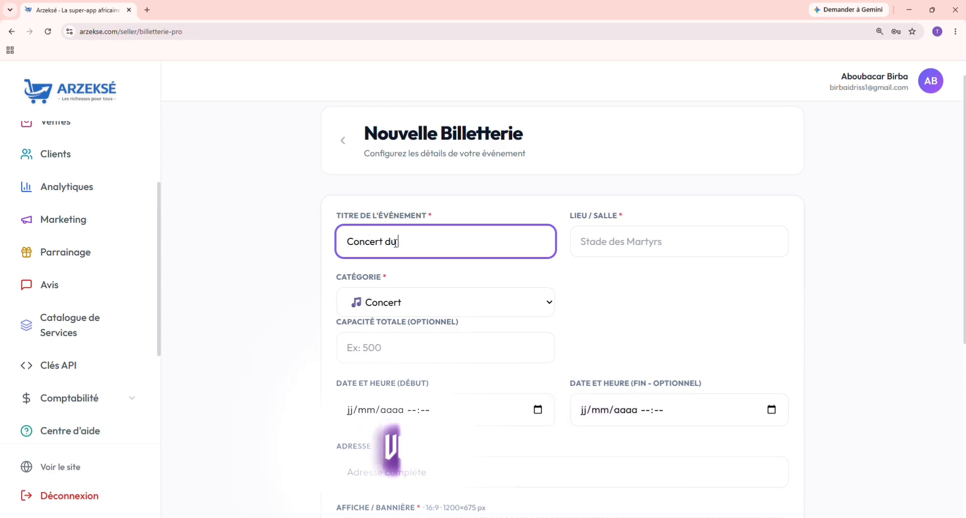
pyautogui.write(' peuple')
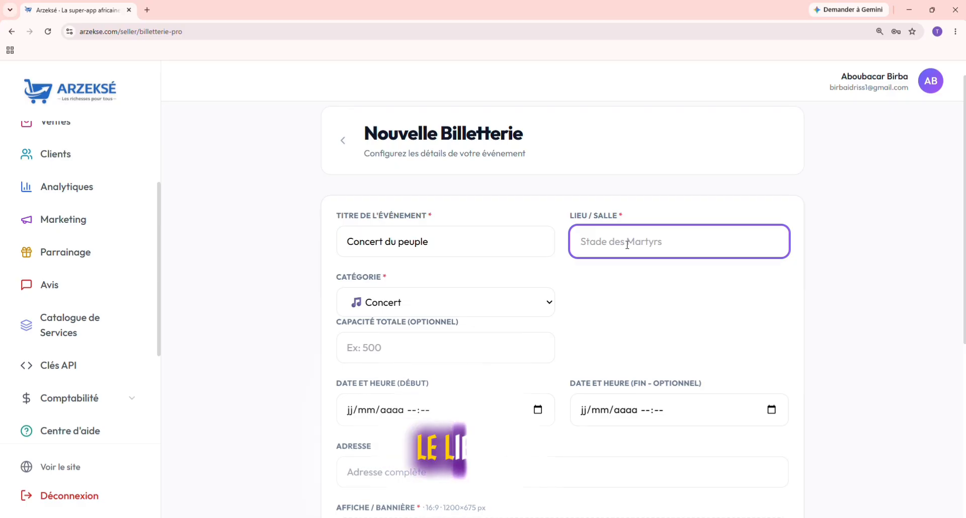
# Step: Enter the venue 'Stade du 4 aout' and keep Concert as the category
pyautogui.write('S')
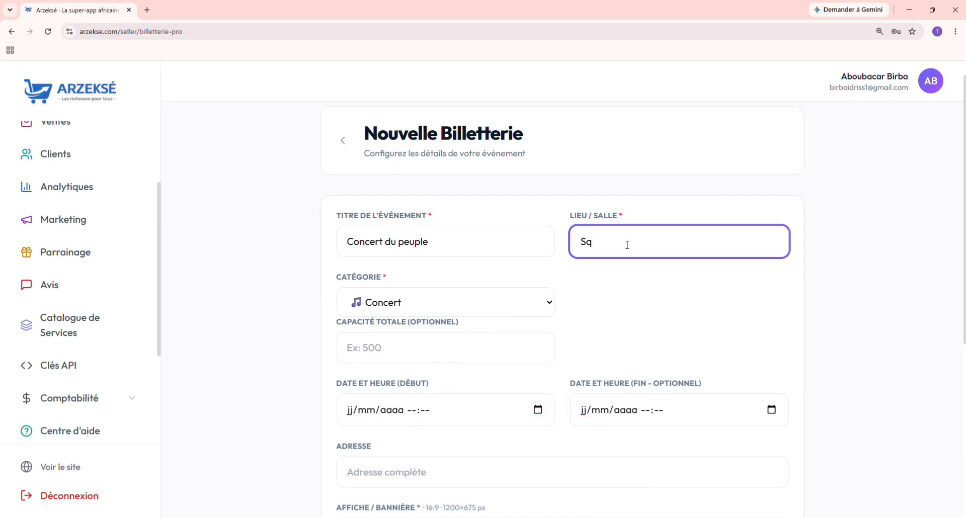
pyautogui.write('tq')
pyautogui.press('BackSpace')
pyautogui.write('q')
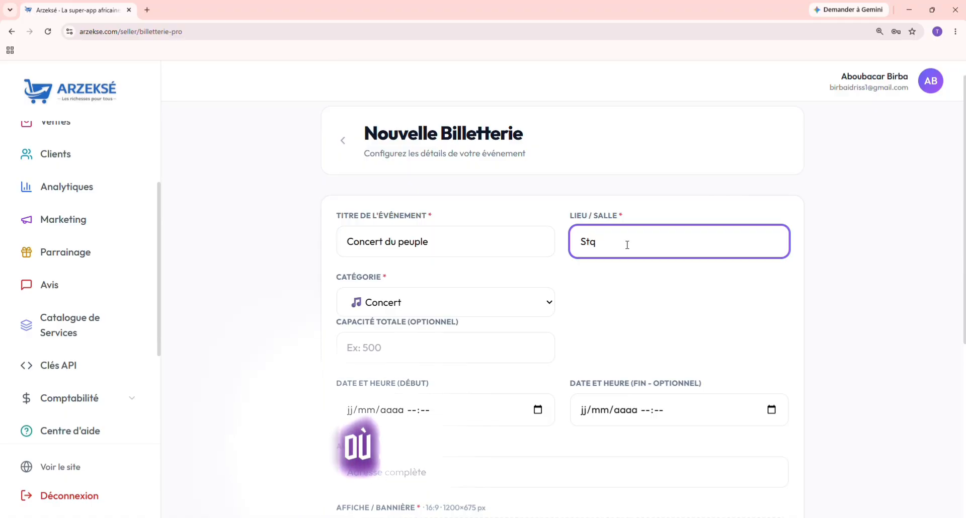
pyautogui.press('BackSpace')
pyautogui.write('ade')
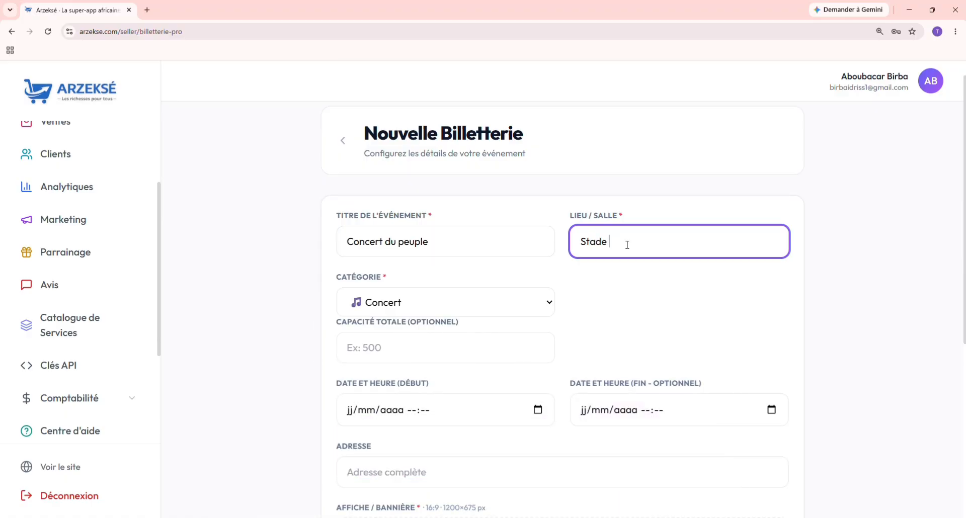
pyautogui.write(' du ')
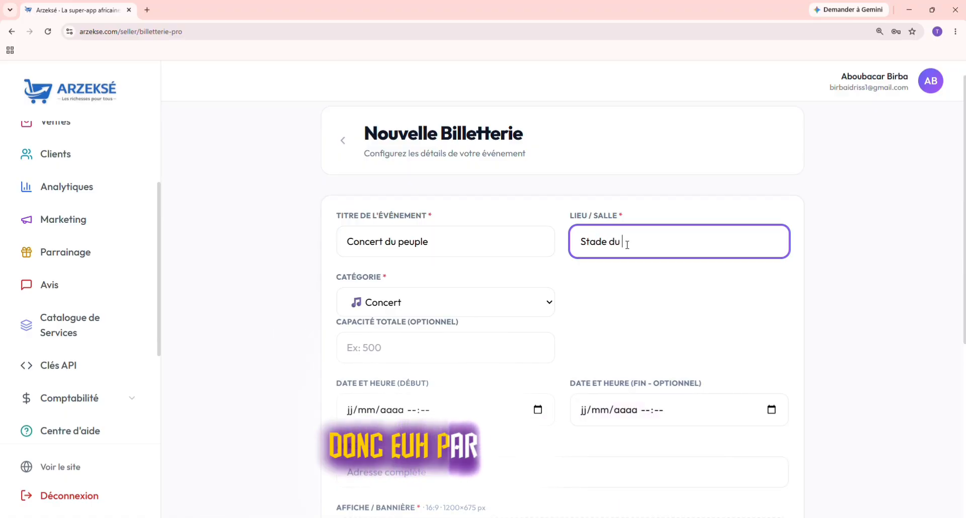
pyautogui.write('4')
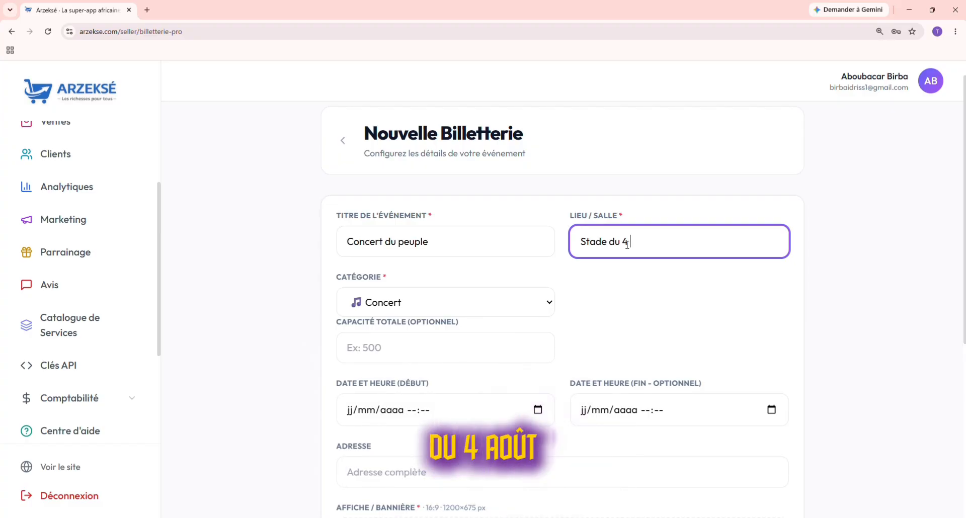
pyautogui.write(' aout')
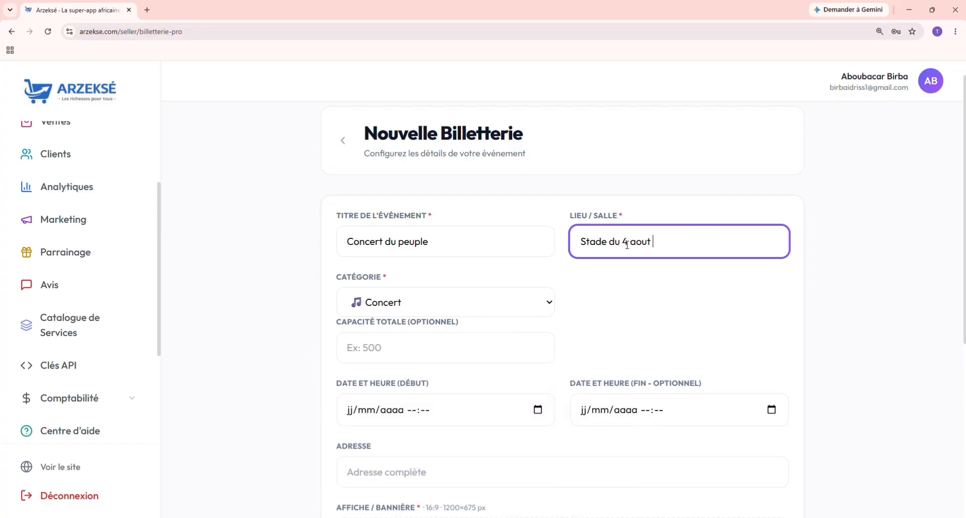
pyautogui.scroll(-1, 626, 300)
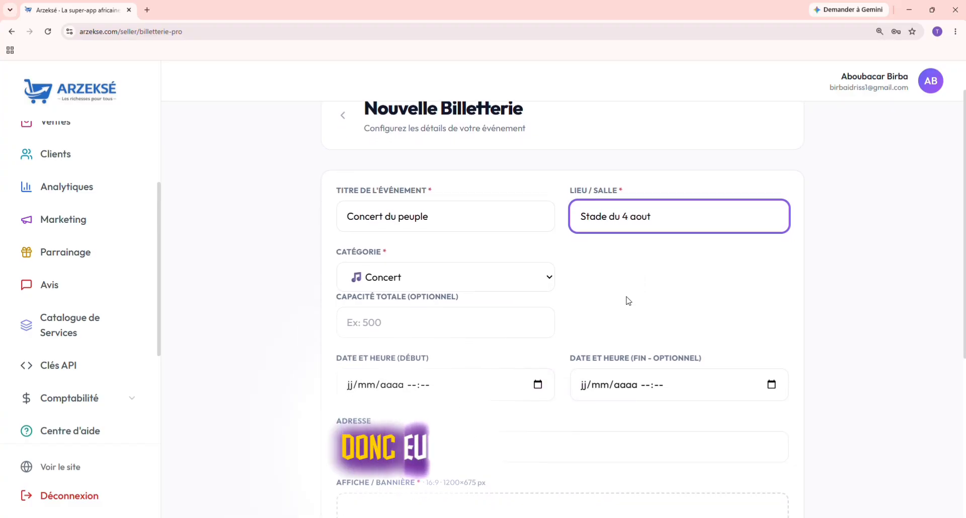
pyautogui.click(416, 274)
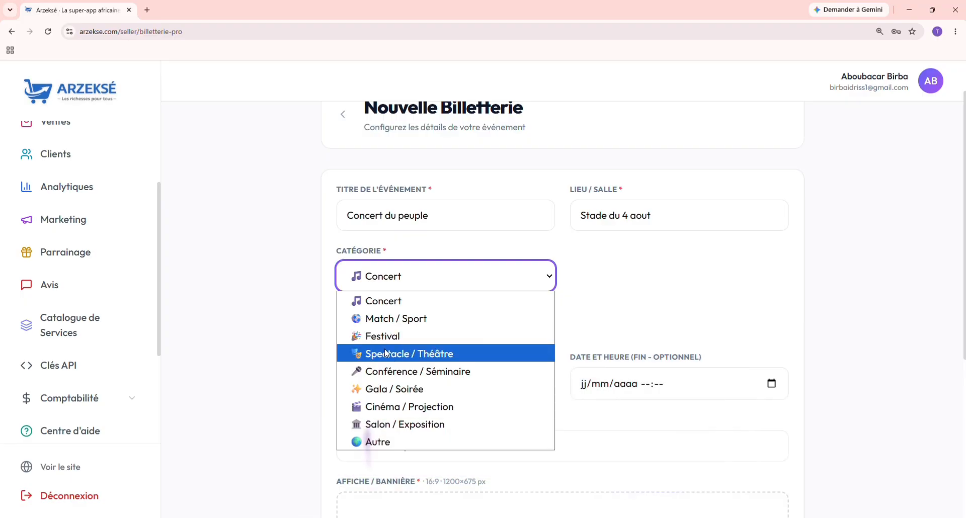
pyautogui.click(386, 302)
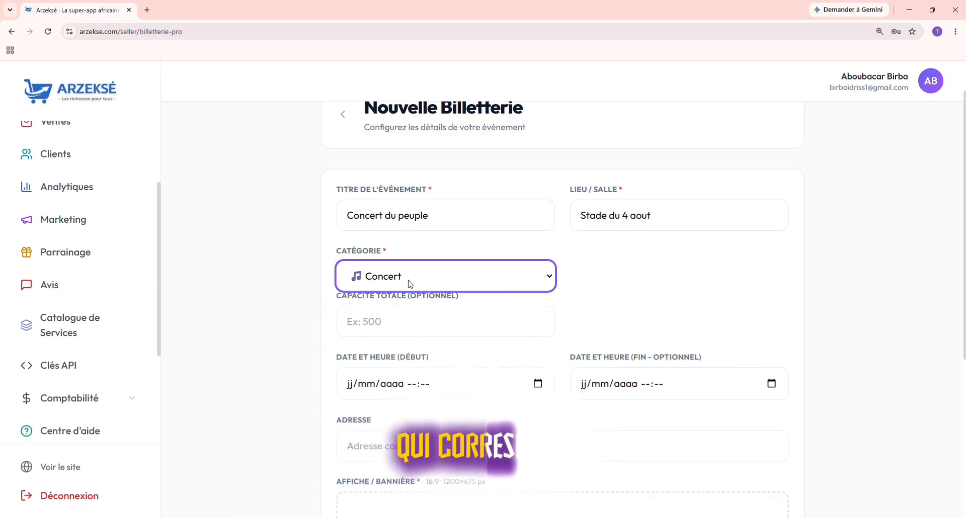
pyautogui.scroll(1, 465, 330)
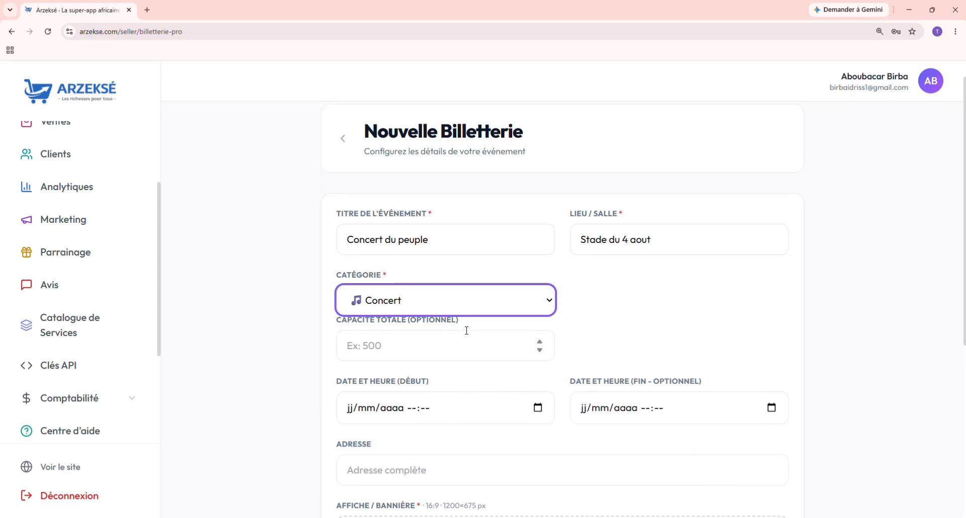
pyautogui.scroll(-1, 466, 331)
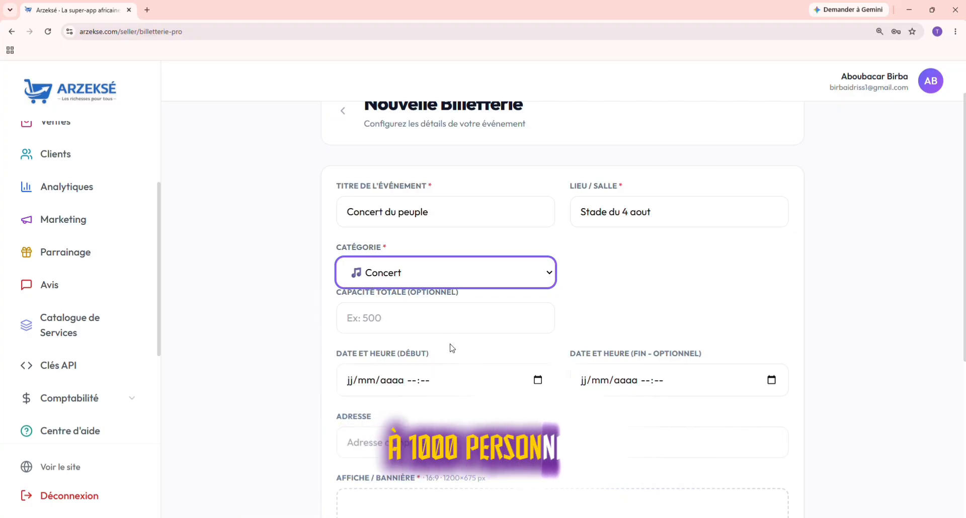
pyautogui.scroll(-1, 446, 339)
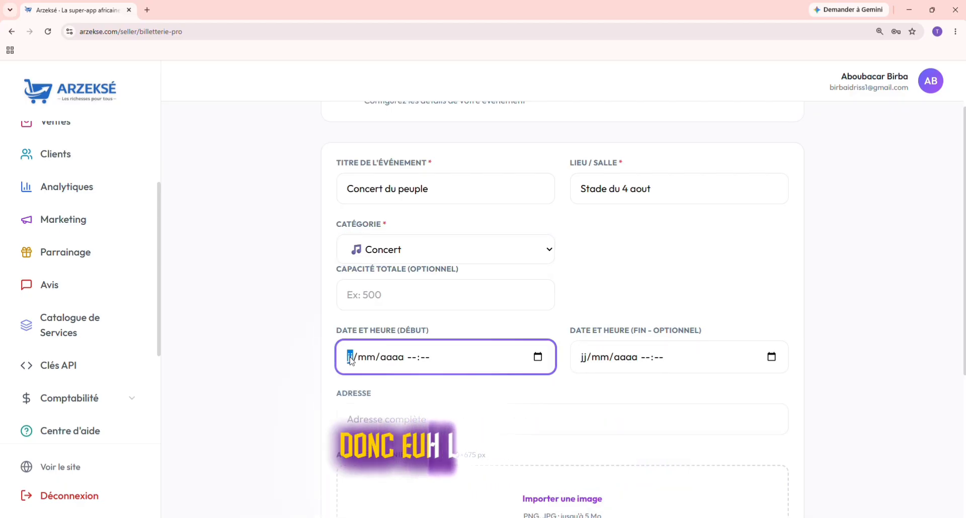
# Step: Enter the start date and time 18/07/2026 20:00, beginning the end date with 18/07
pyautogui.write('2')
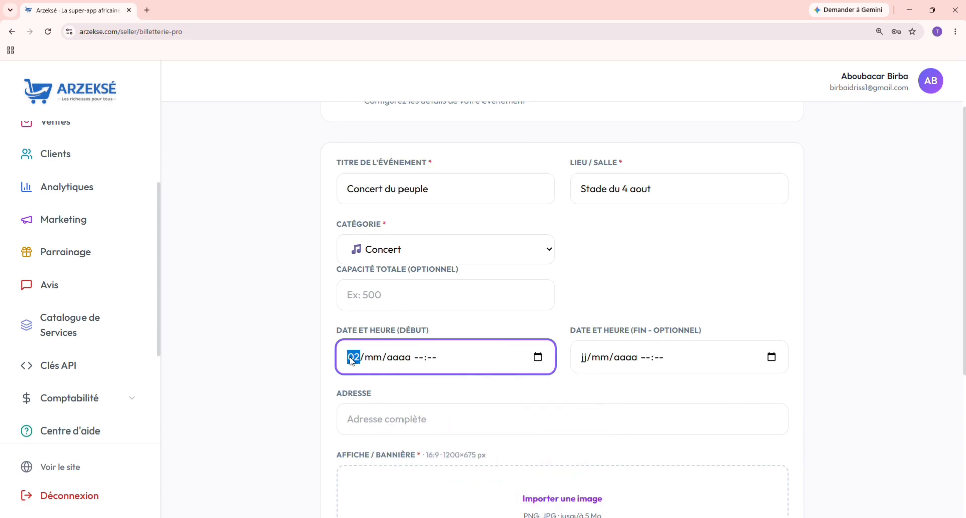
pyautogui.write('1')
pyautogui.click(351, 358)
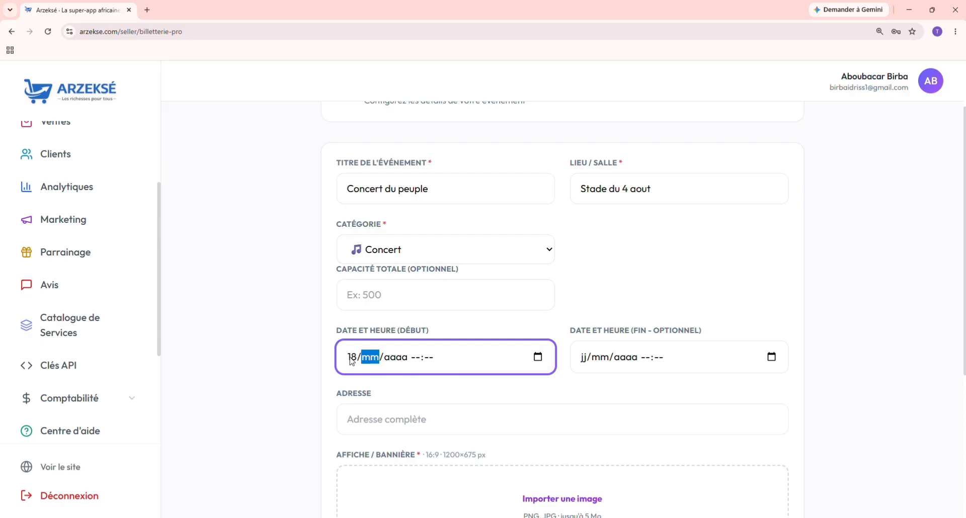
pyautogui.write('07')
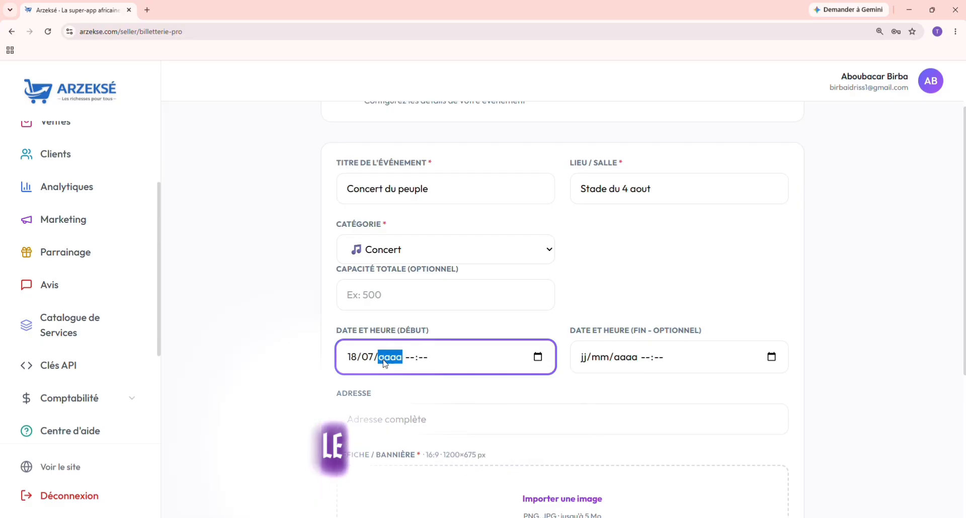
pyautogui.write('2026')
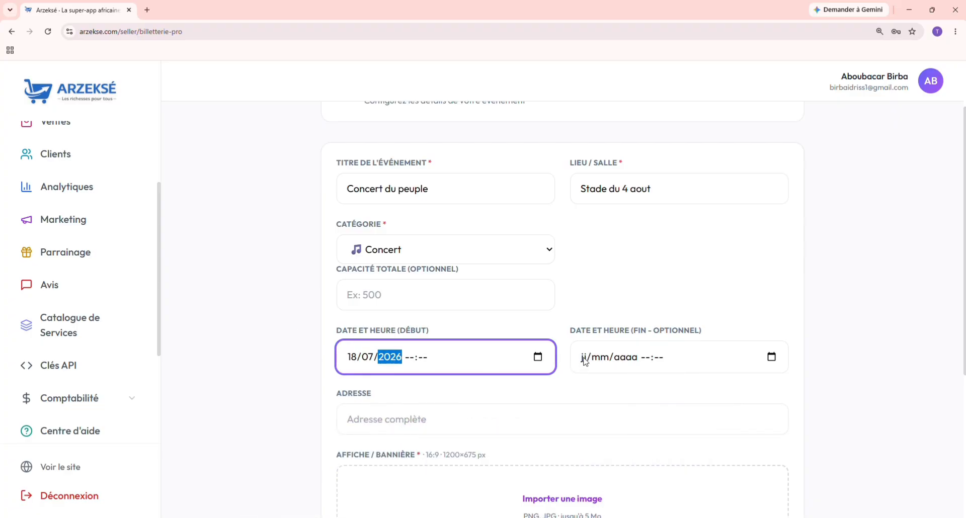
pyautogui.click(585, 361)
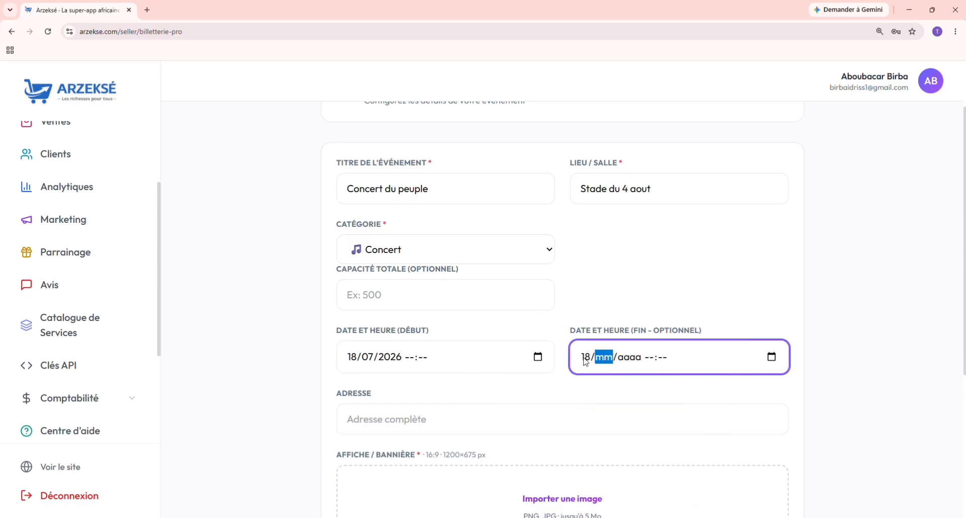
pyautogui.write('18/')
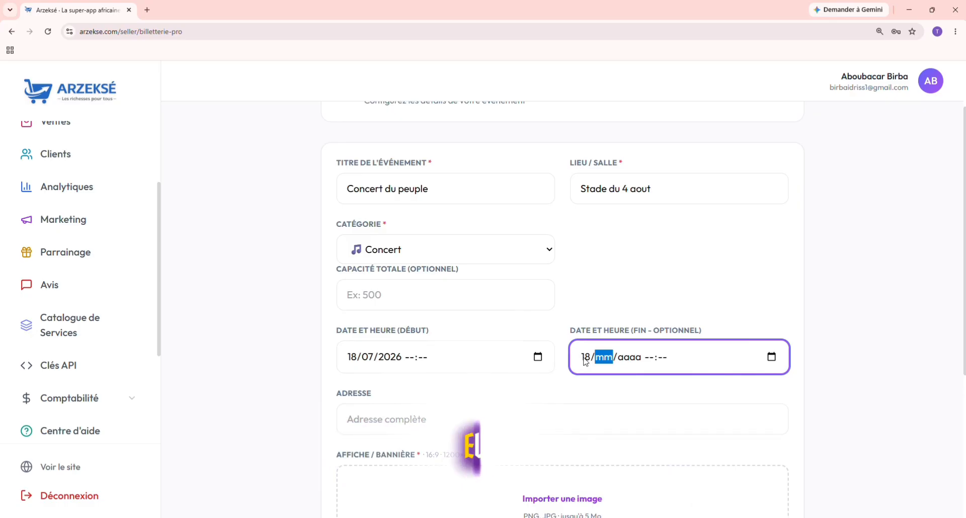
pyautogui.write('07')
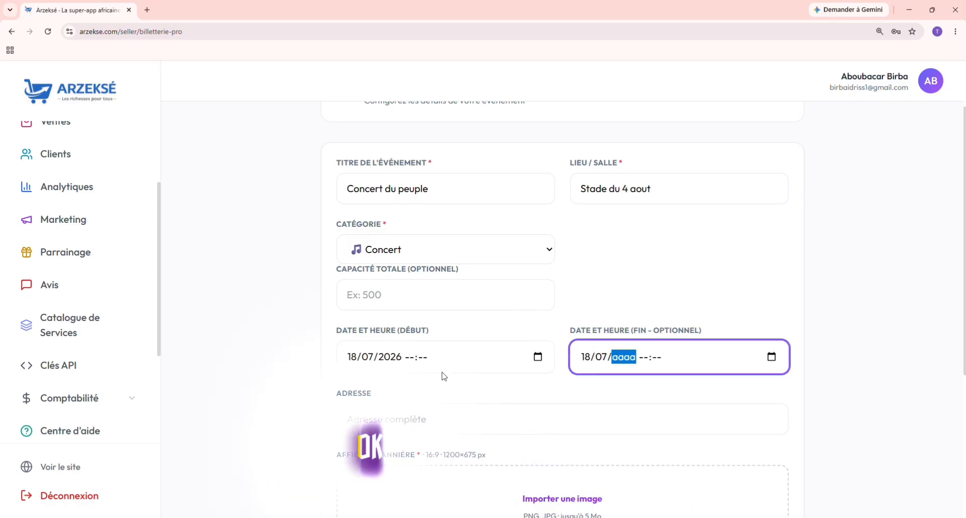
pyautogui.click(410, 357)
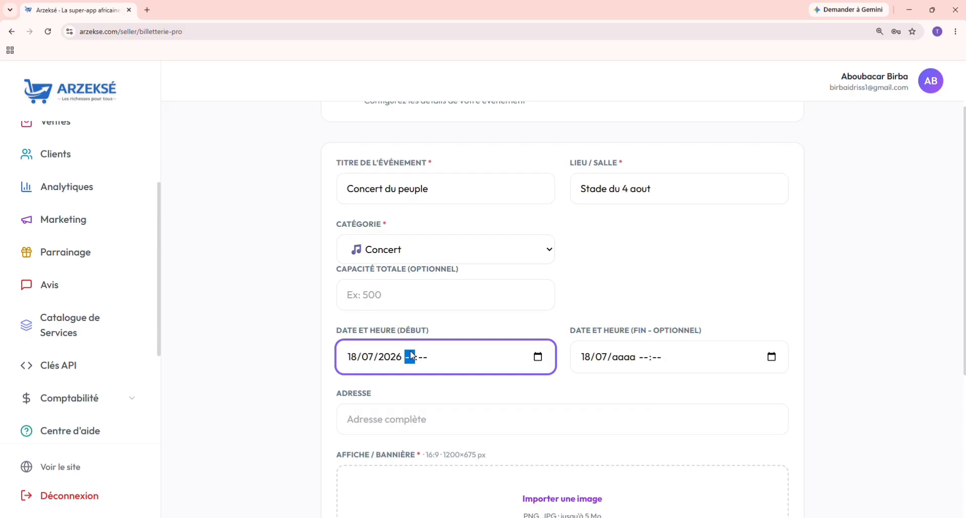
pyautogui.write('20')
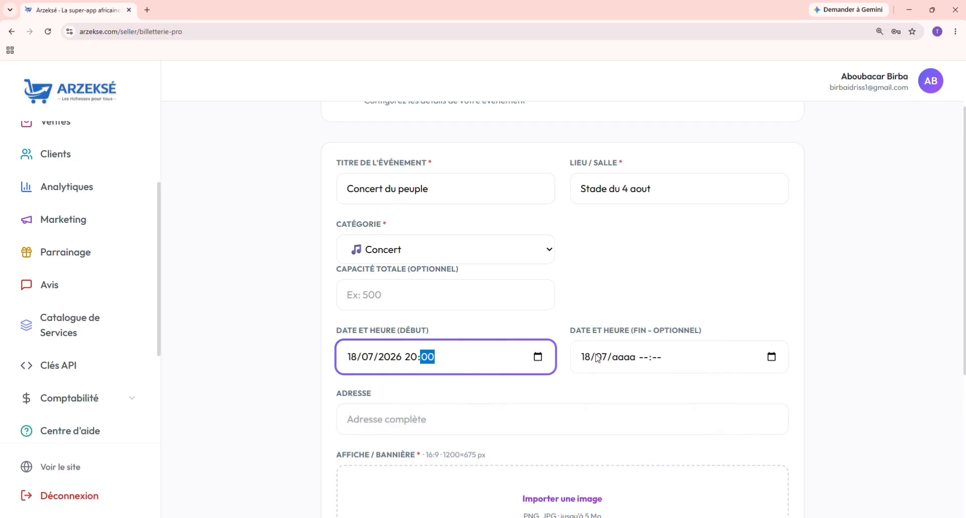
# Step: Complete the end date and time as 19/07/2026 01:00
pyautogui.click(621, 357)
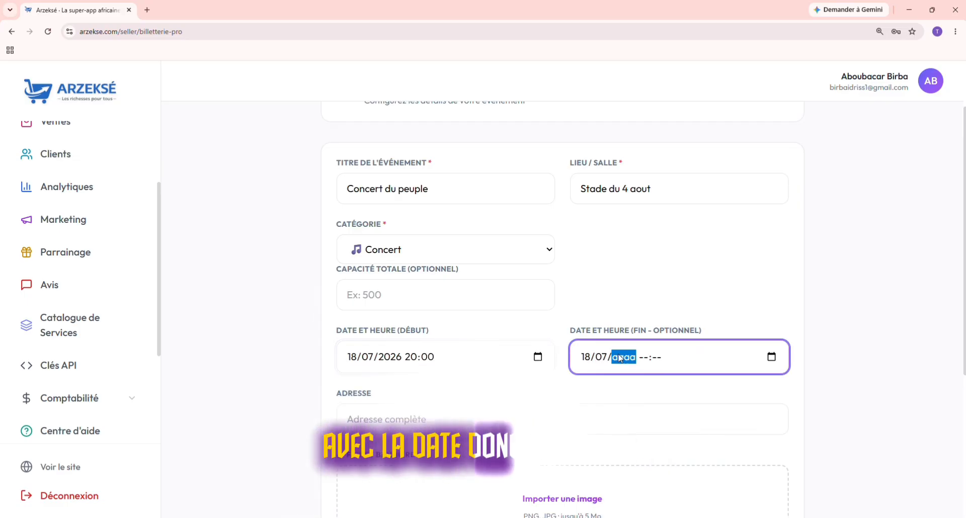
pyautogui.write('2026')
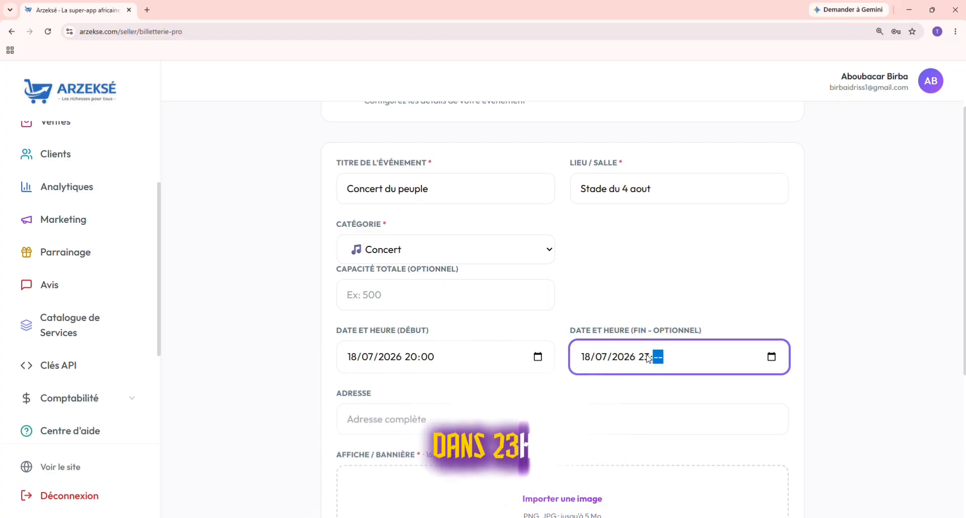
pyautogui.write('00')
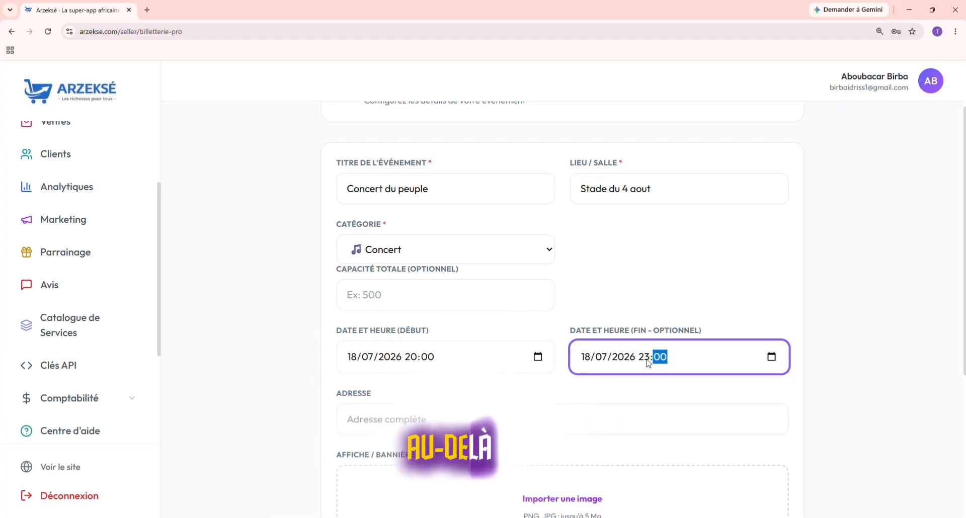
pyautogui.click(586, 357)
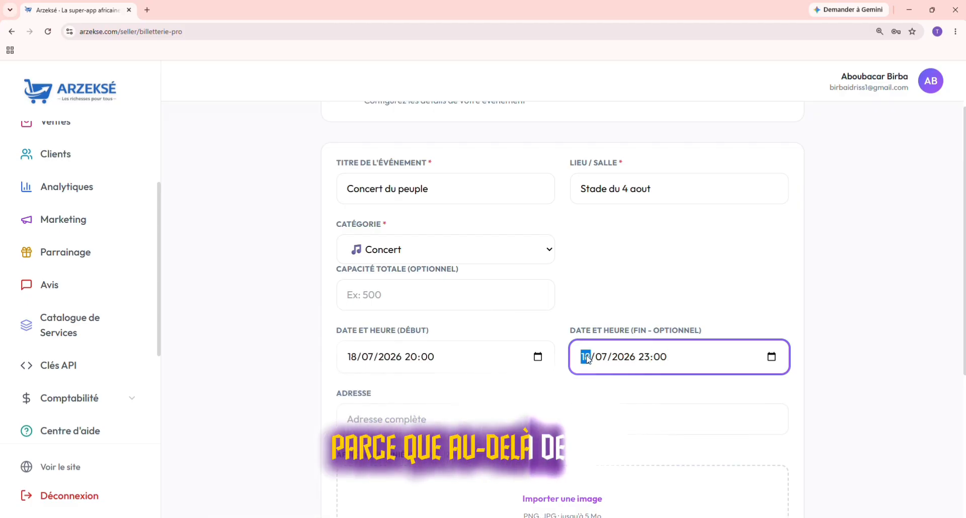
pyautogui.write('19')
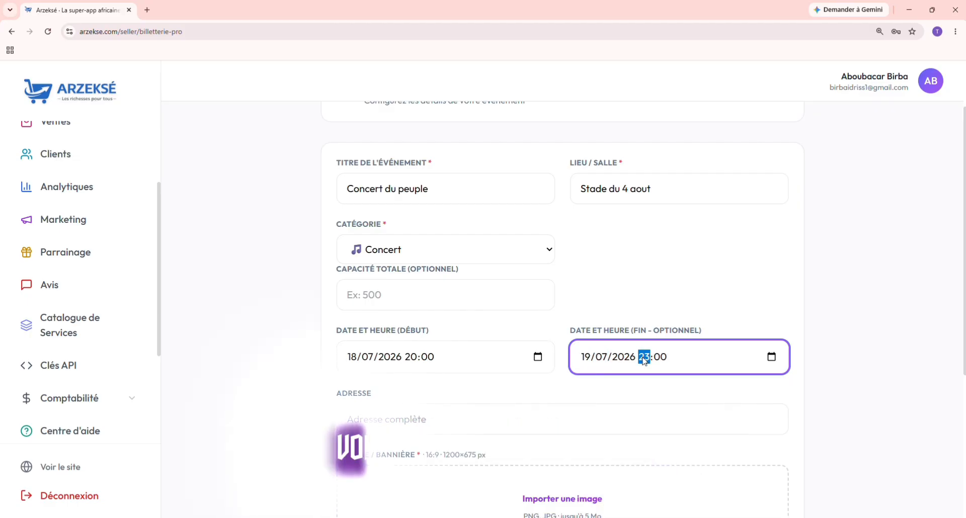
pyautogui.write('01')
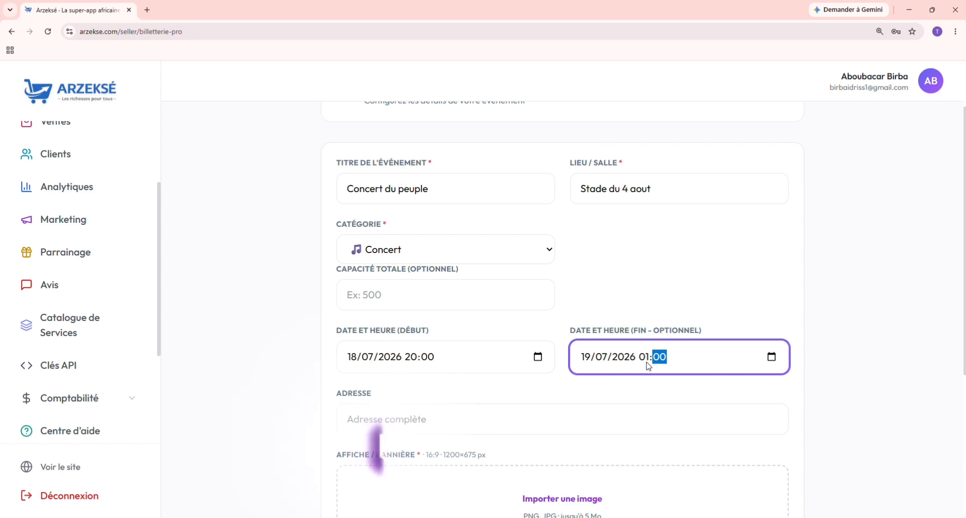
pyautogui.scroll(-2, 595, 395)
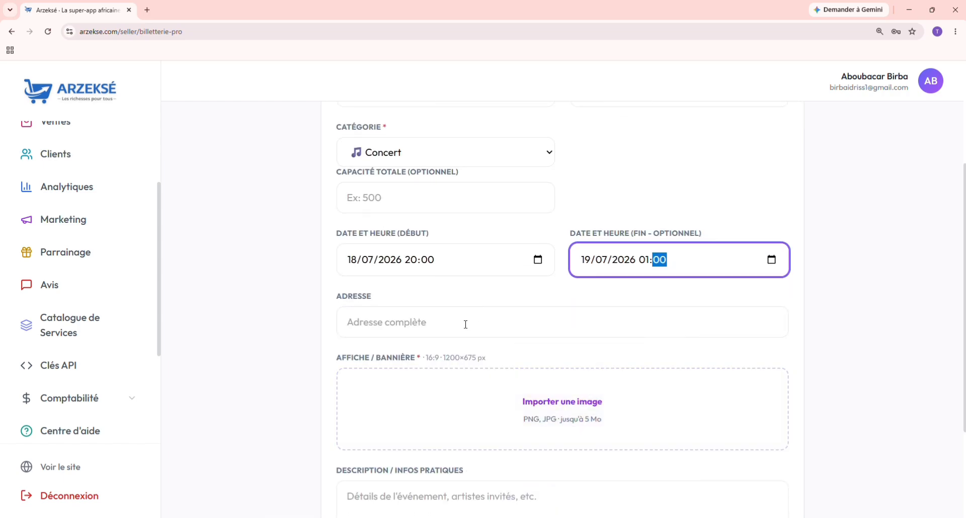
pyautogui.click(423, 321)
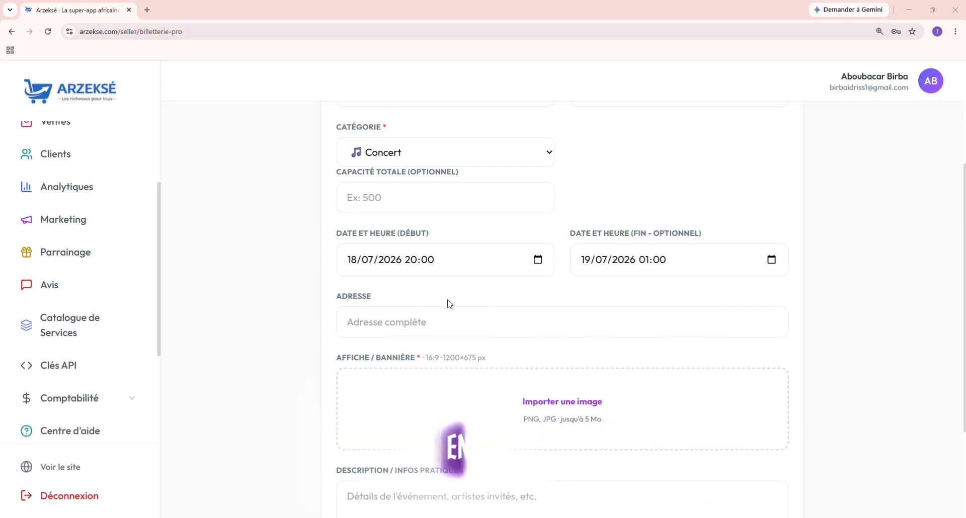
pyautogui.scroll(-1, 452, 336)
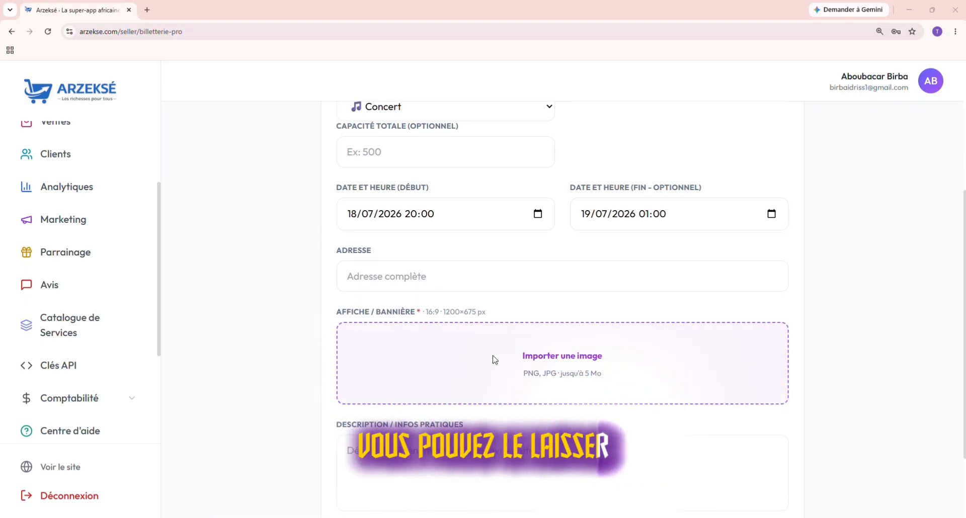
pyautogui.scroll(-1, 495, 359)
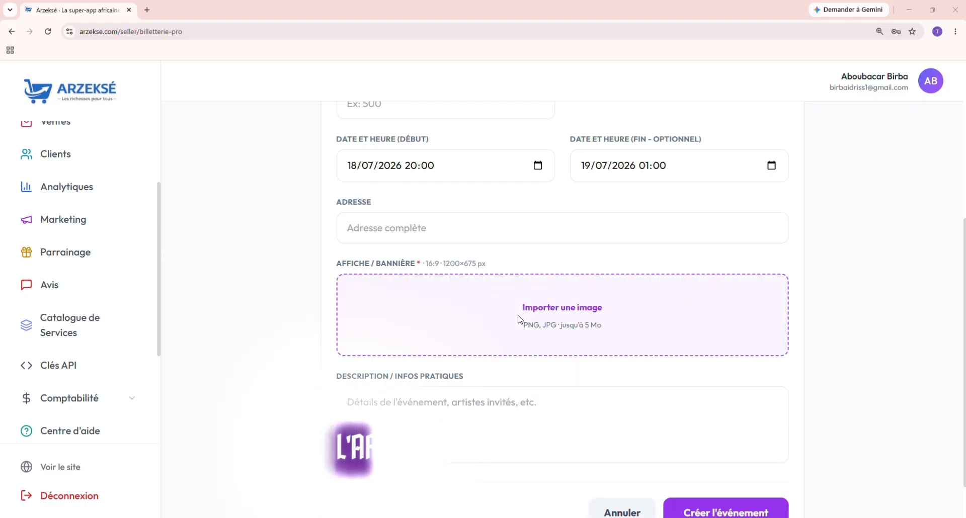
# Step: Upload '8,2 Seconde' from the Téléchargements ARZEKSE folder as the event poster
pyautogui.click(574, 308)
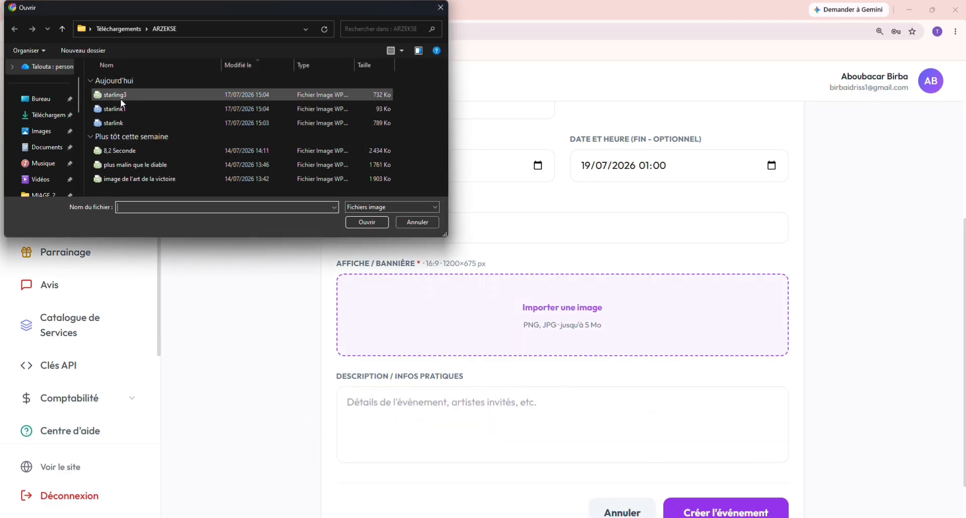
pyautogui.click(119, 149)
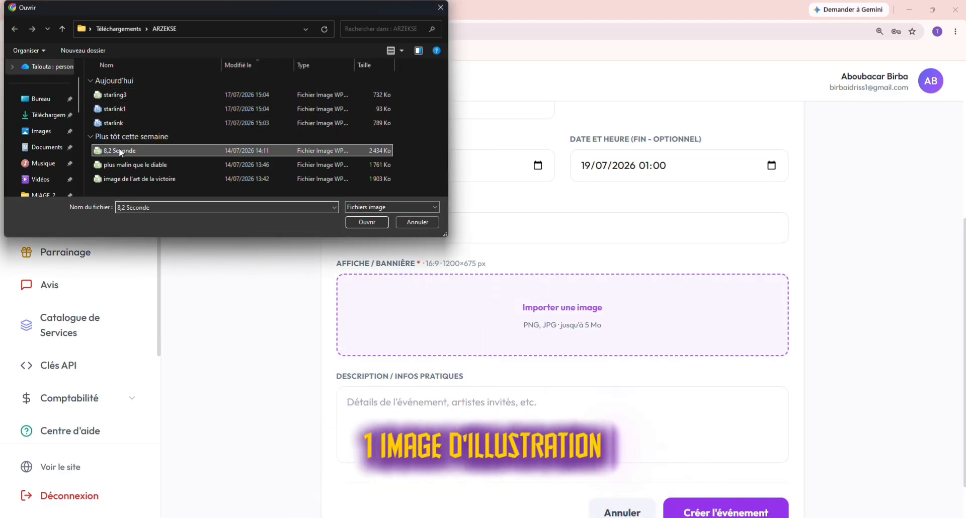
pyautogui.click(366, 223)
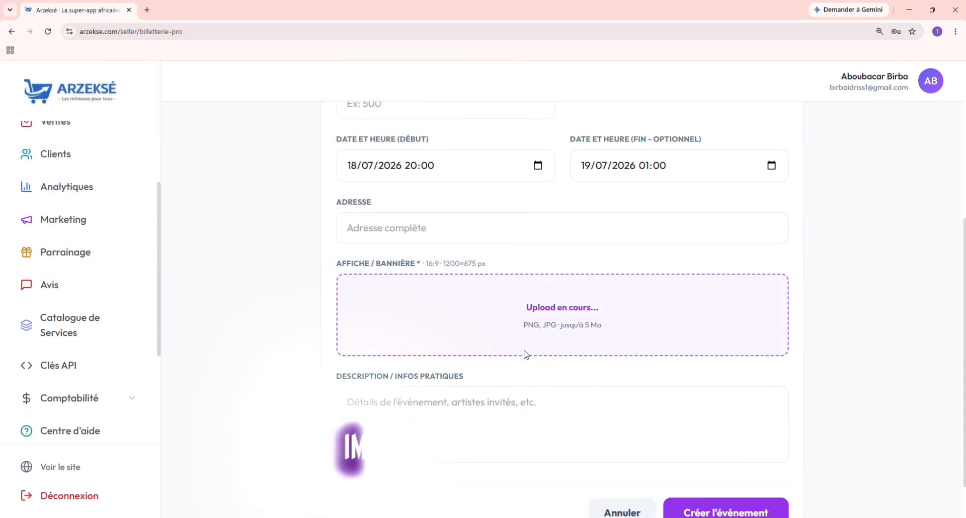
# Step: Enter 'Smarty' in the Description / Infos pratiques field
pyautogui.scroll(-1, 528, 352)
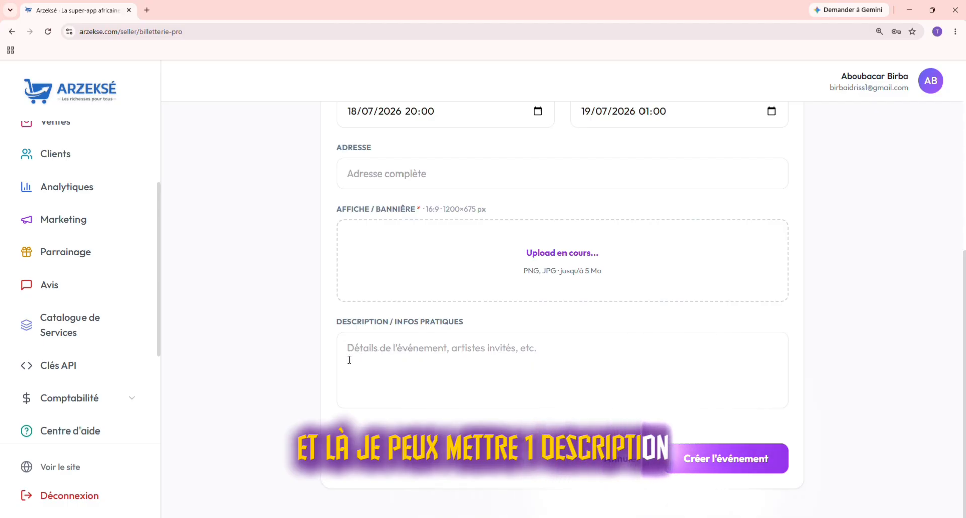
pyautogui.click(477, 358)
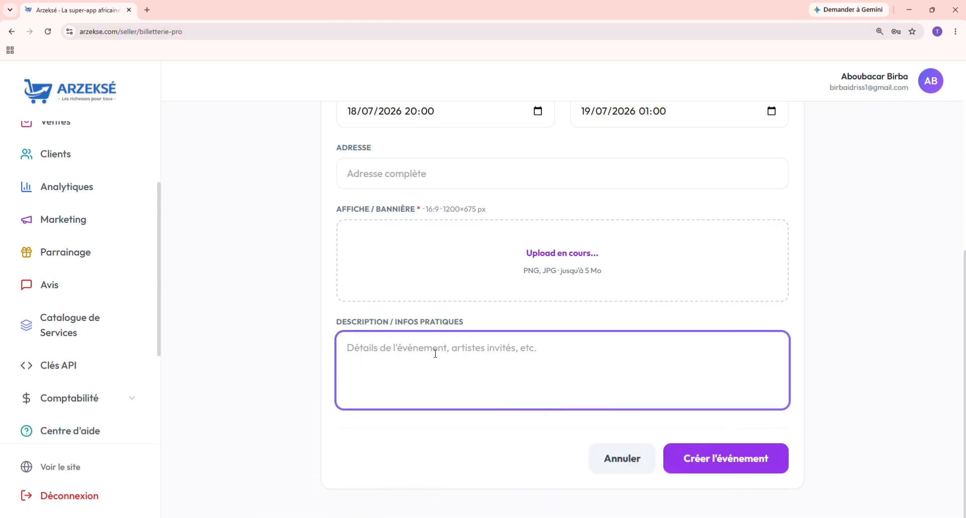
pyautogui.scroll(4, 435, 187)
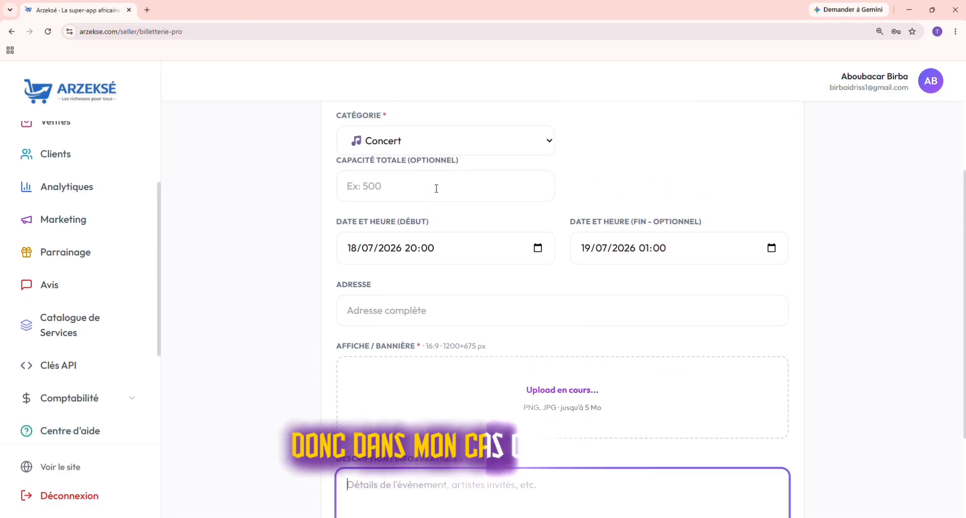
pyautogui.scroll(-4, 435, 194)
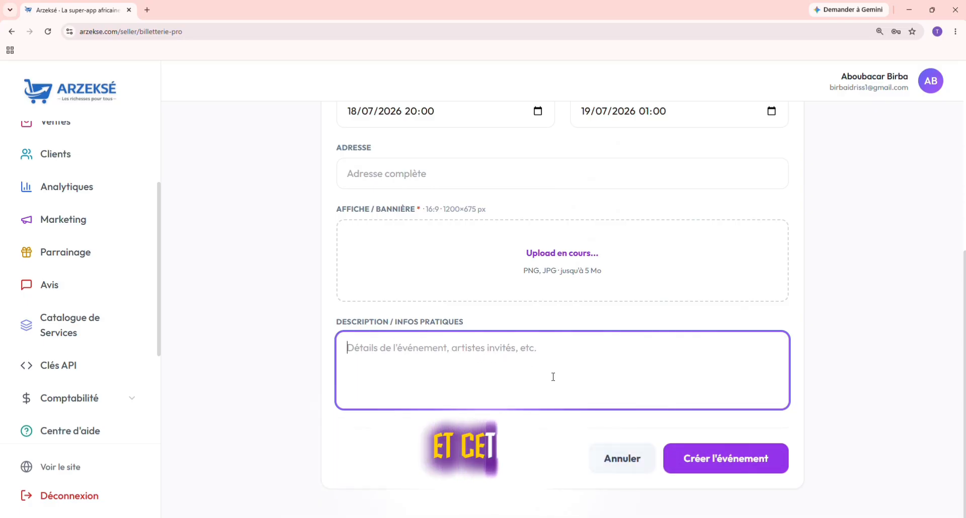
pyautogui.write('F')
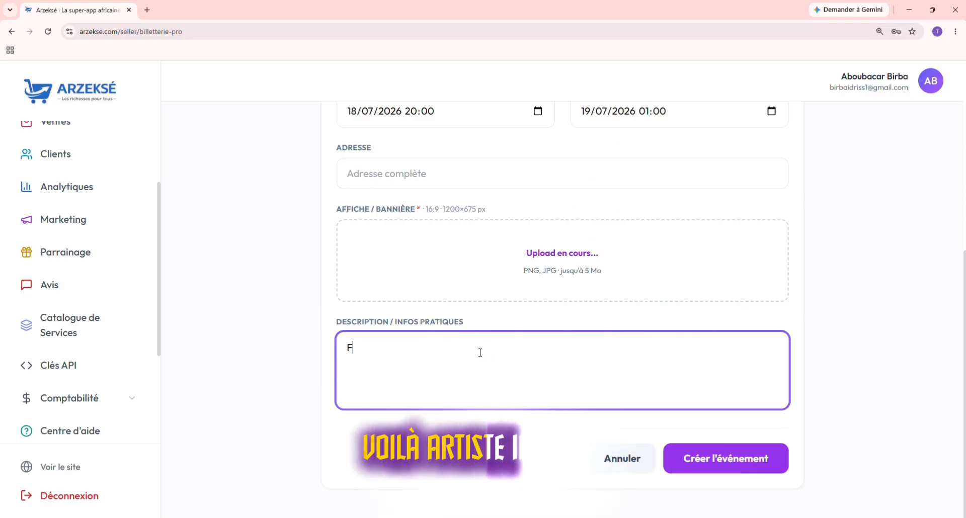
pyautogui.press('BackSpace')
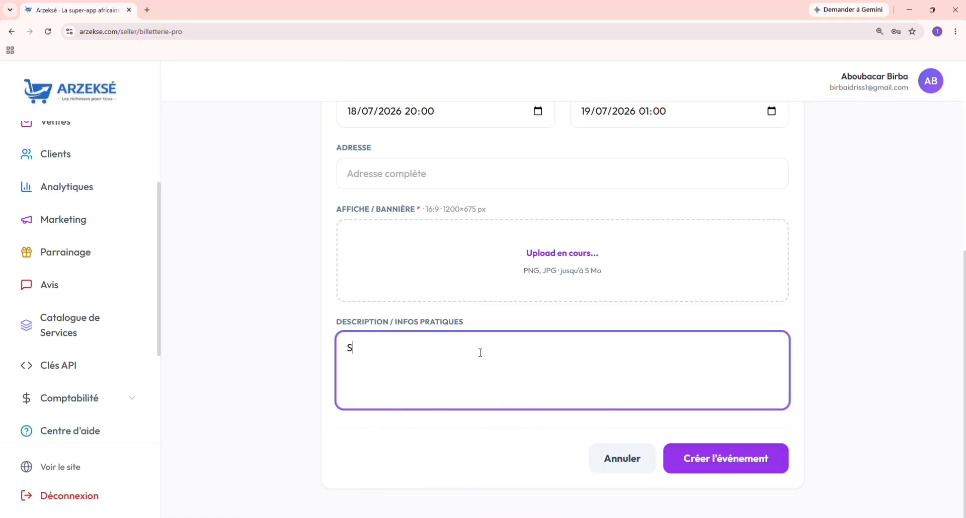
pyautogui.write('ma')
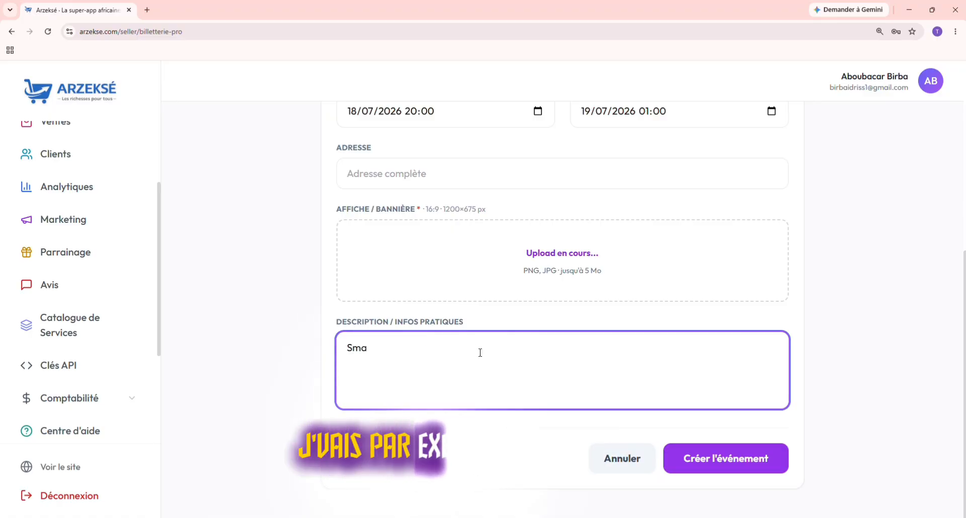
pyautogui.write('rty')
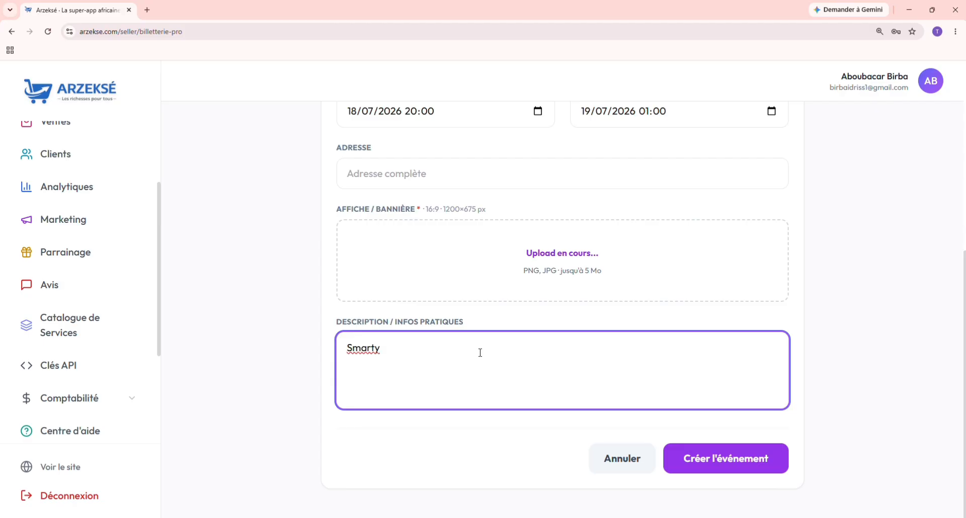
pyautogui.write(',,,')
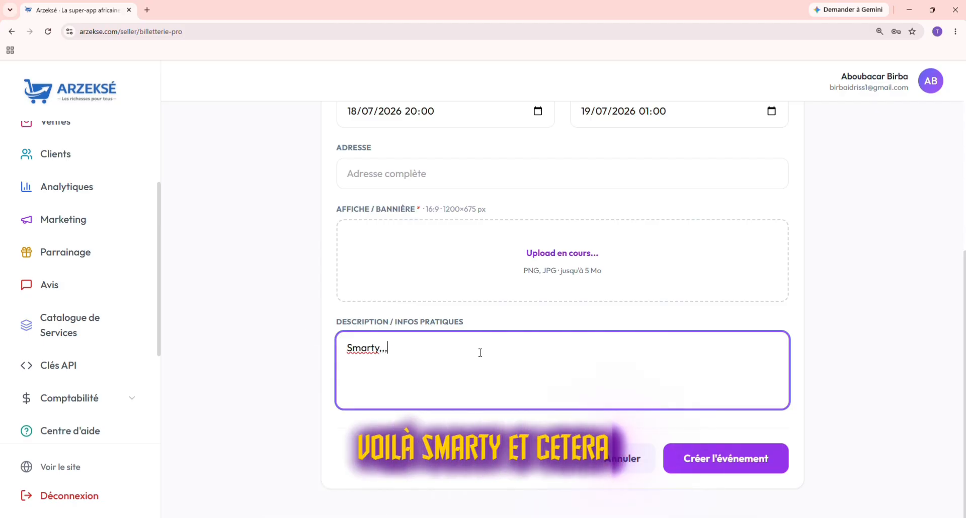
# Step: Create the draft event and scroll its page to the empty Types de billets list
pyautogui.click(707, 466)
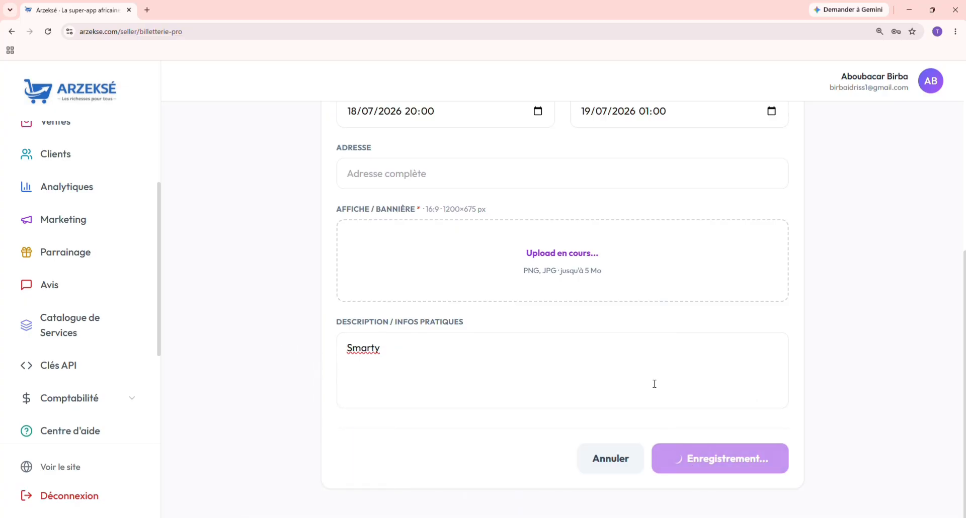
pyautogui.scroll(5, 639, 334)
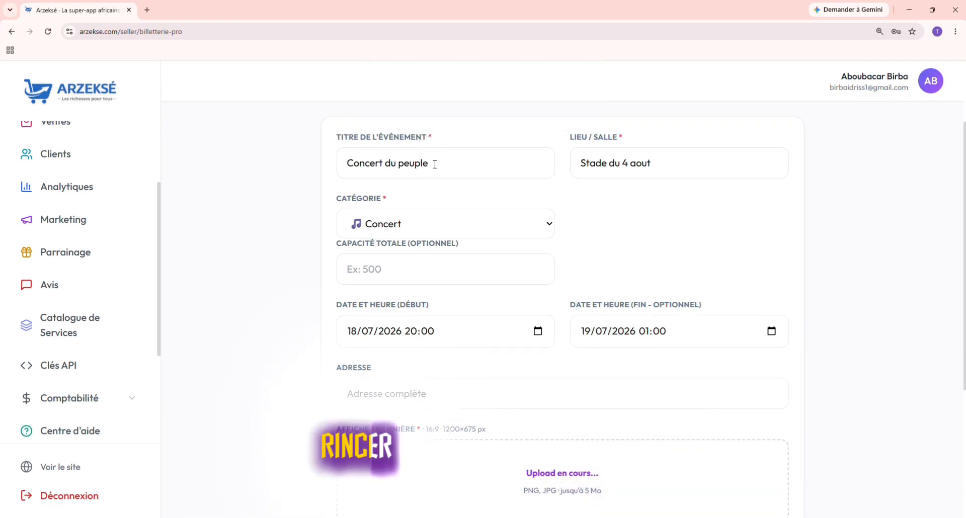
pyautogui.scroll(-1, 450, 250)
pyautogui.scroll(-1, 450, 250)
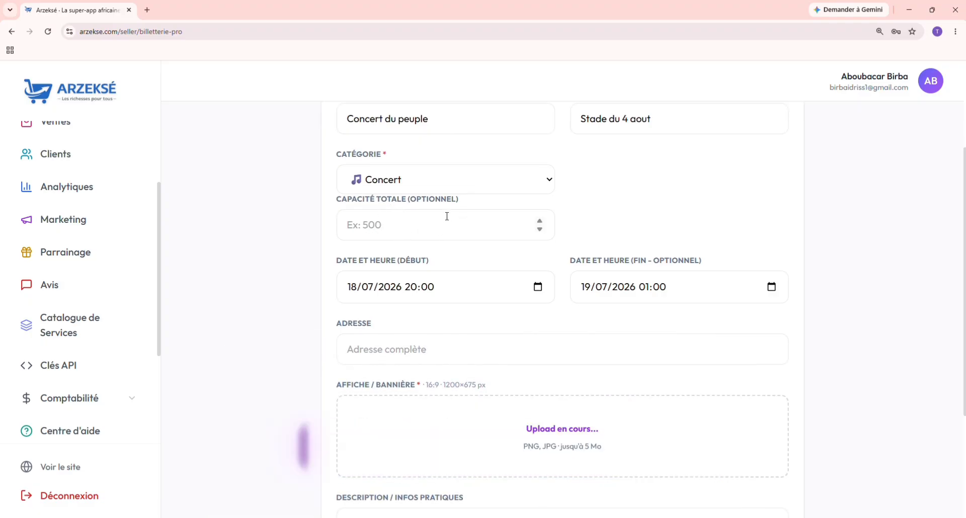
pyautogui.scroll(-2, 447, 216)
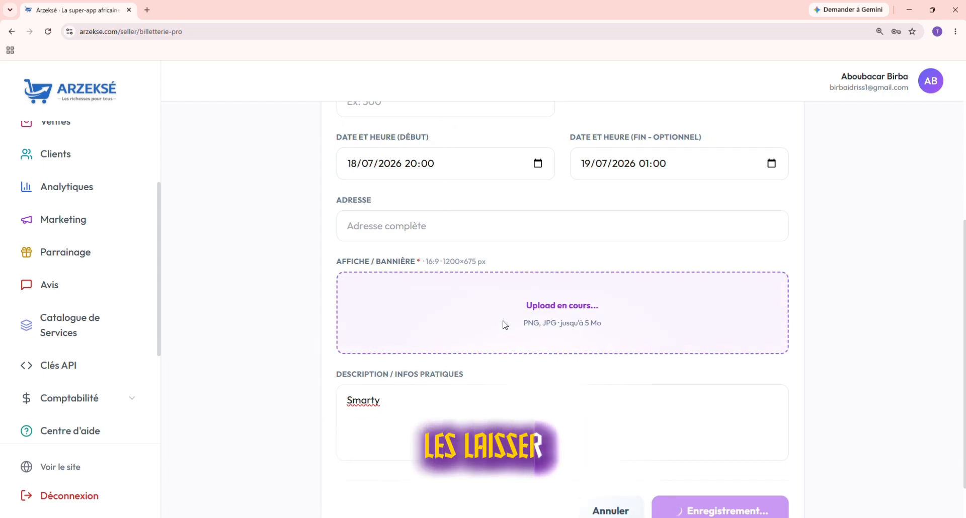
pyautogui.scroll(-1, 505, 325)
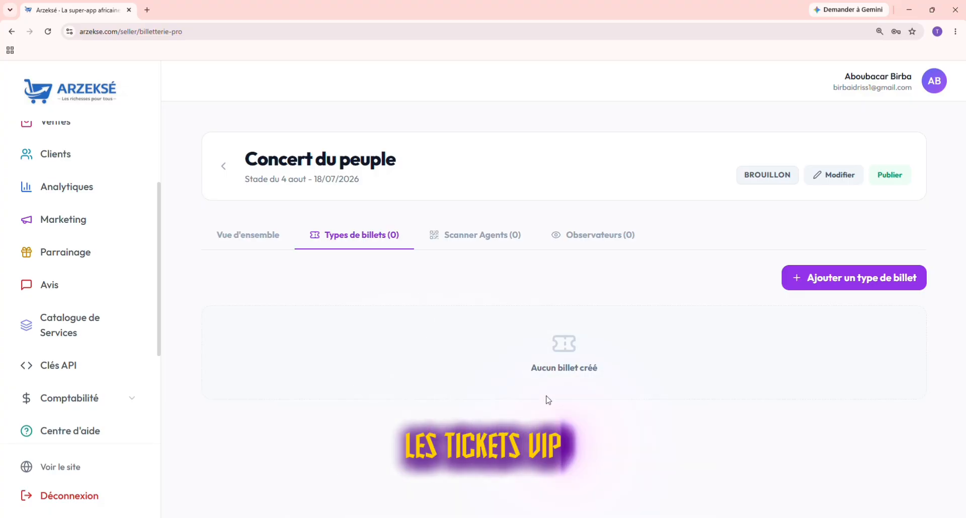
# Step: Start a new ticket type and name it Standar
pyautogui.click(815, 280)
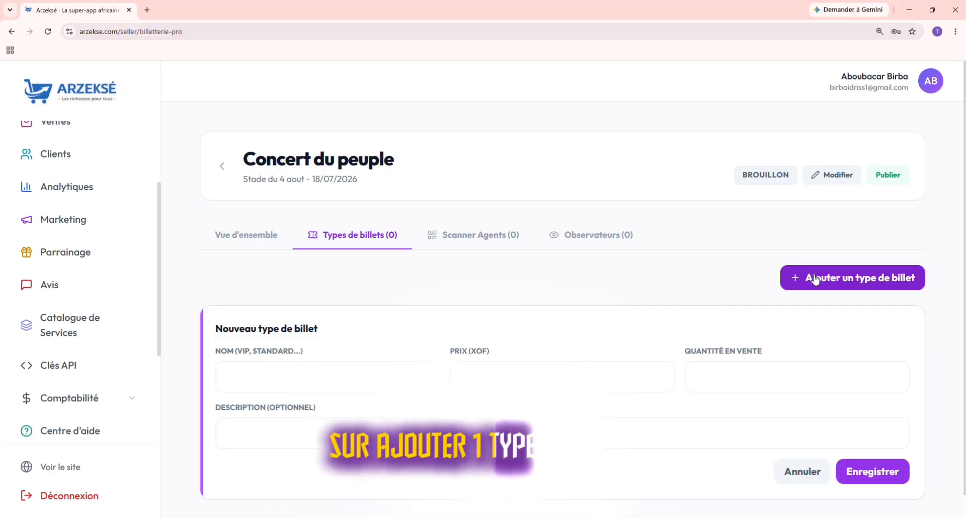
pyautogui.scroll(-1, 629, 379)
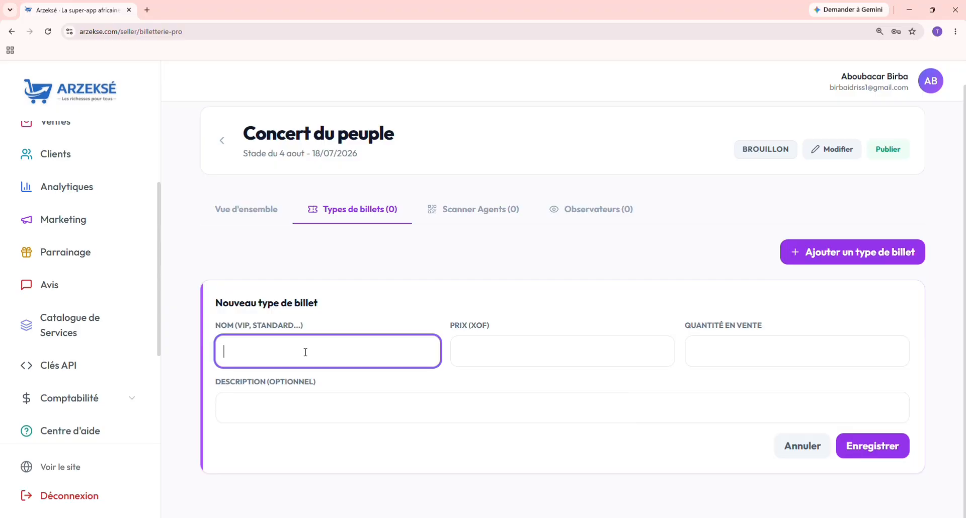
pyautogui.write('S')
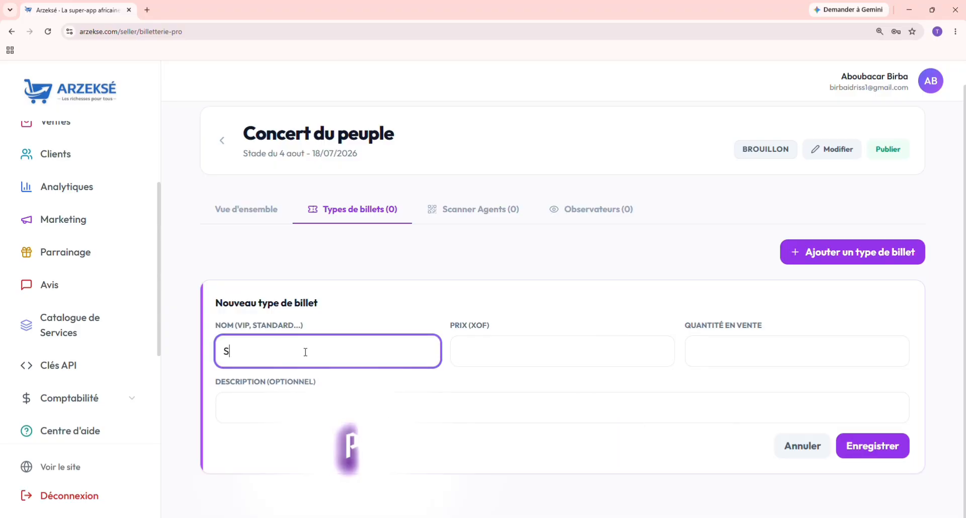
pyautogui.write('tan')
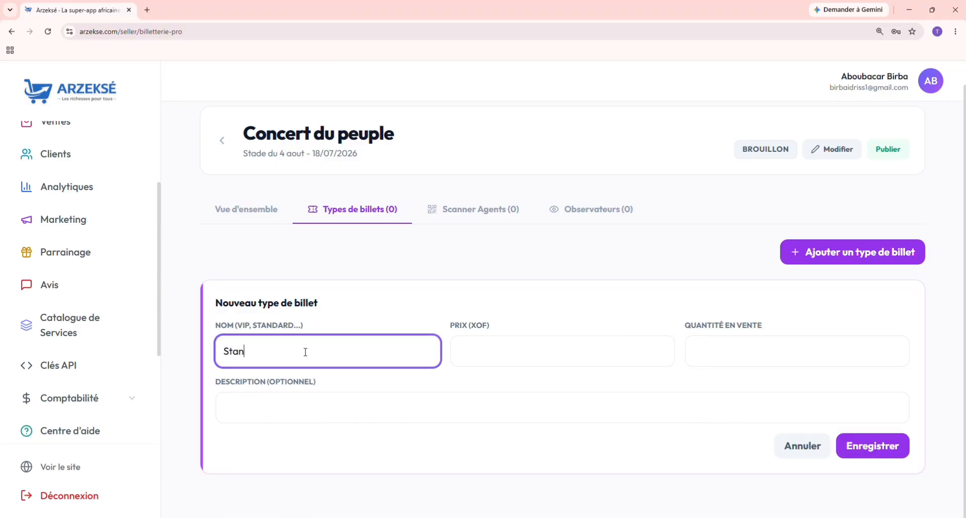
pyautogui.write('dqr')
pyautogui.press('BackSpace')
pyautogui.press('BackSpace')
pyautogui.write('ar')
# Step: Price the Standar ticket at 2000 XOF with 4000 on sale, and save it
pyautogui.click(518, 360)
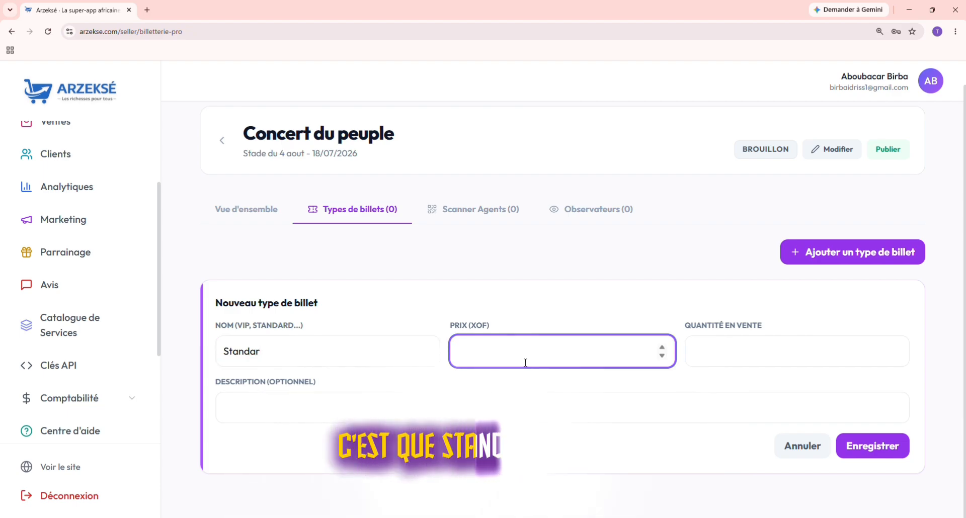
pyautogui.write('2000')
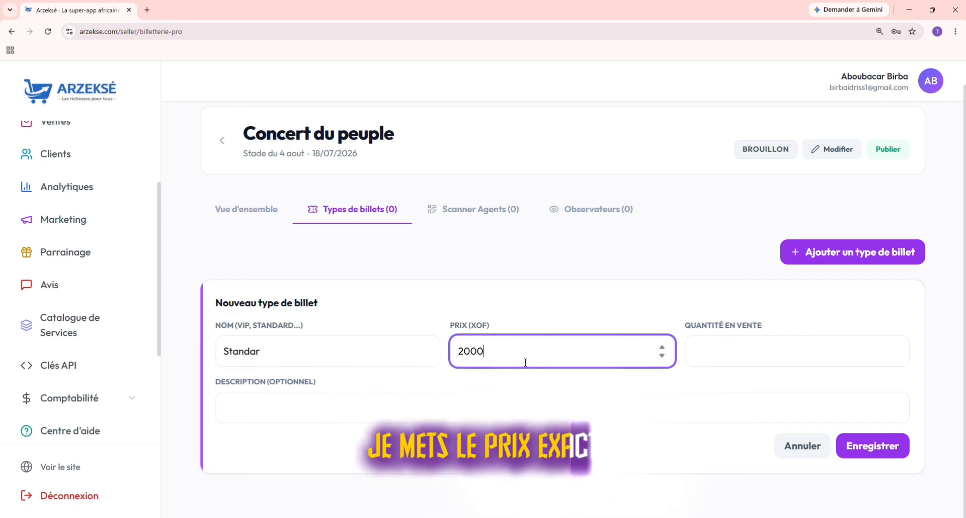
pyautogui.click(751, 350)
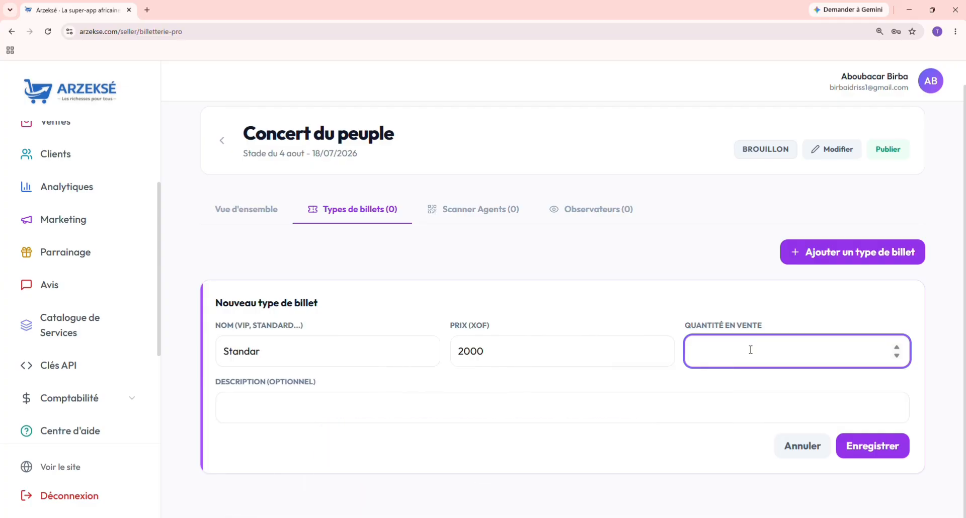
pyautogui.write('5')
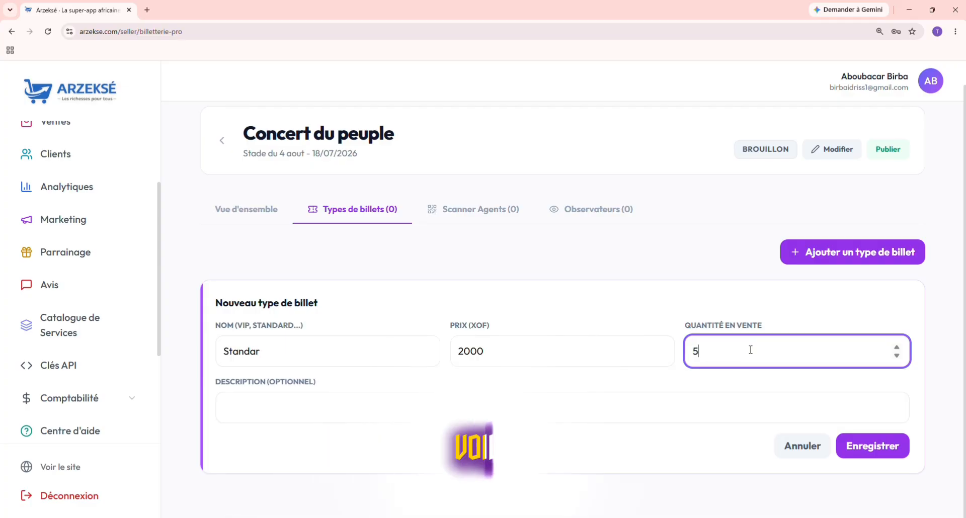
pyautogui.write('00')
pyautogui.press('BackSpace')
pyautogui.press('BackSpace')
pyautogui.press('BackSpace')
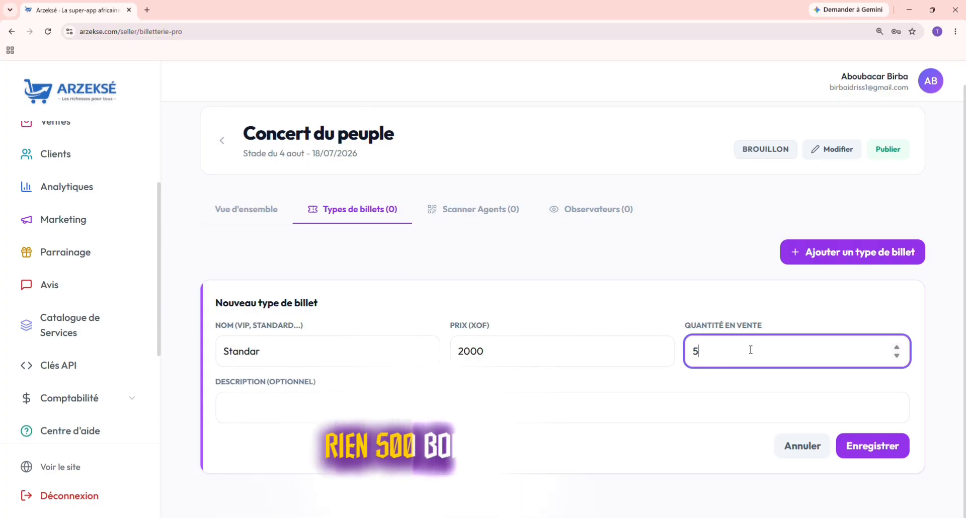
pyautogui.write('1')
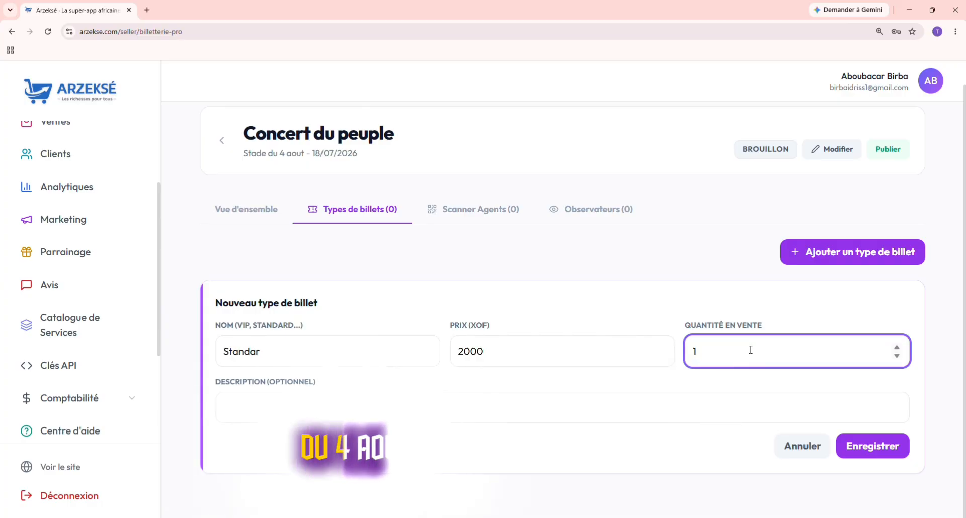
pyautogui.press('BackSpace')
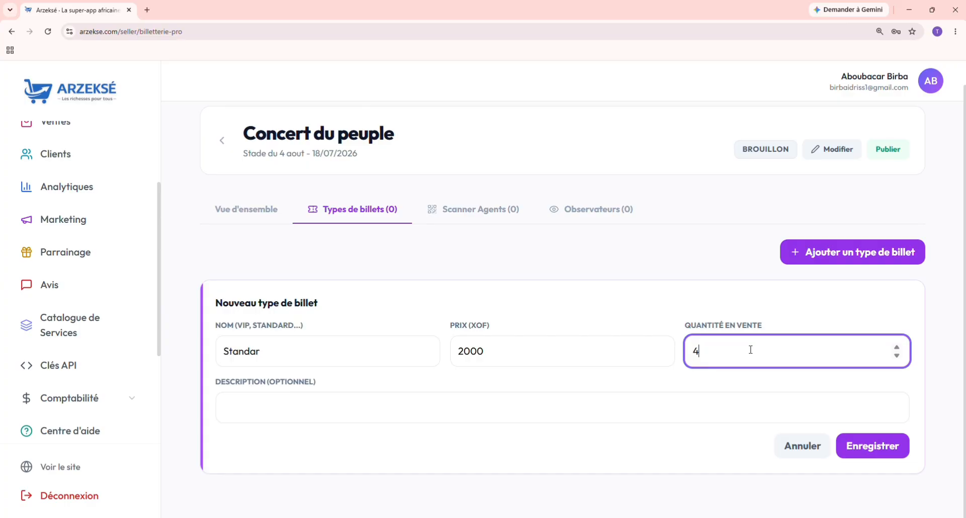
pyautogui.write('4000')
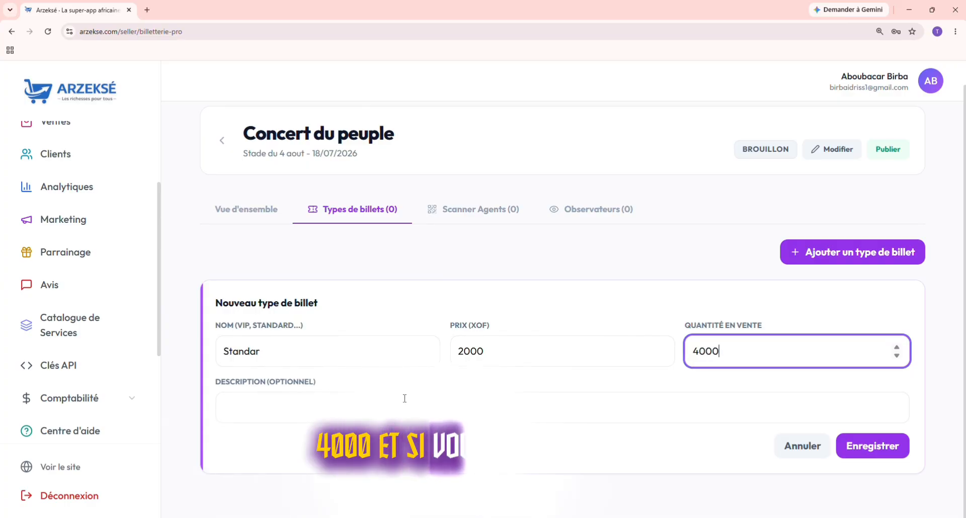
pyautogui.click(387, 402)
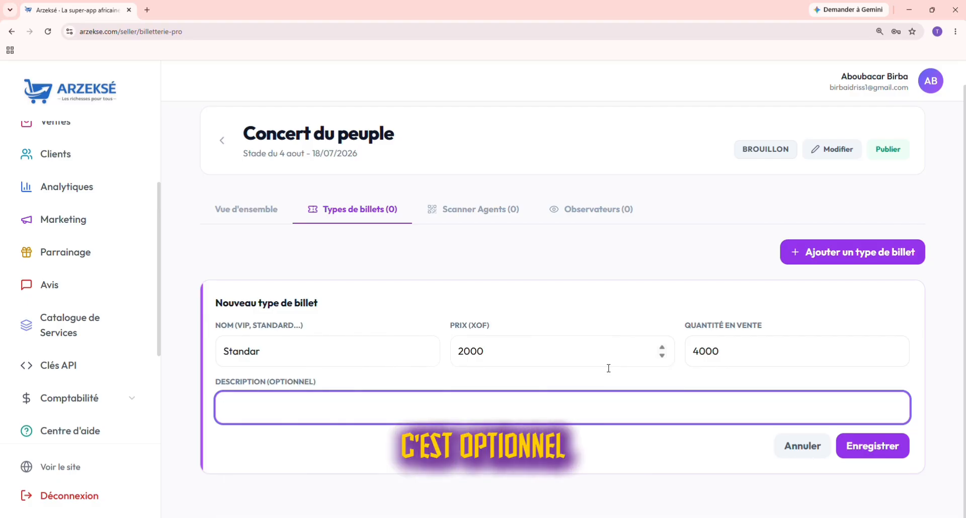
pyautogui.click(876, 448)
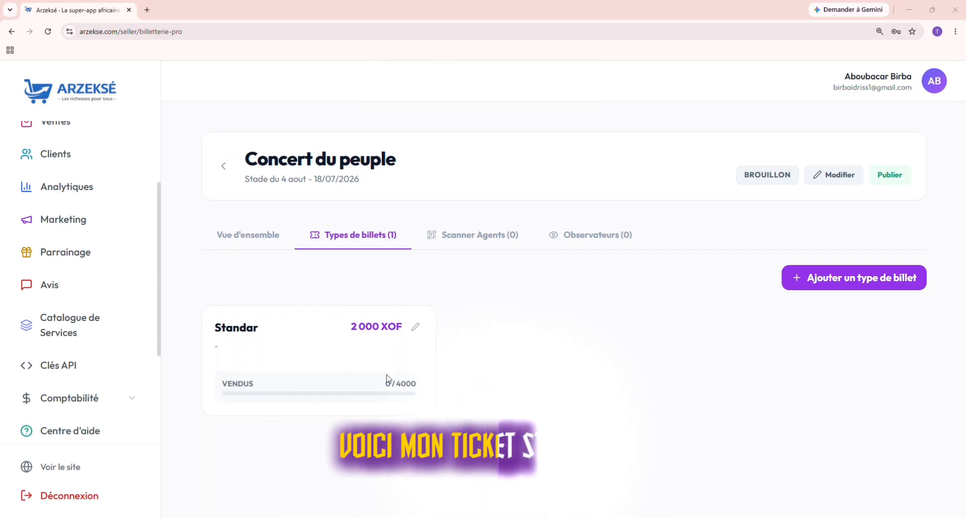
# Step: Create a VIP ticket type at 1000 XOF with 10000 tickets and save it
pyautogui.click(804, 282)
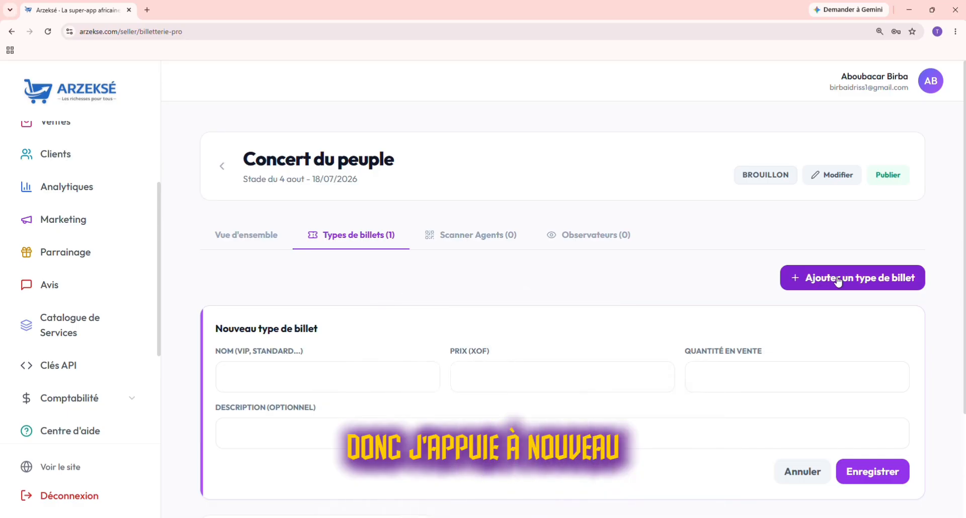
pyautogui.click(362, 377)
pyautogui.write('V')
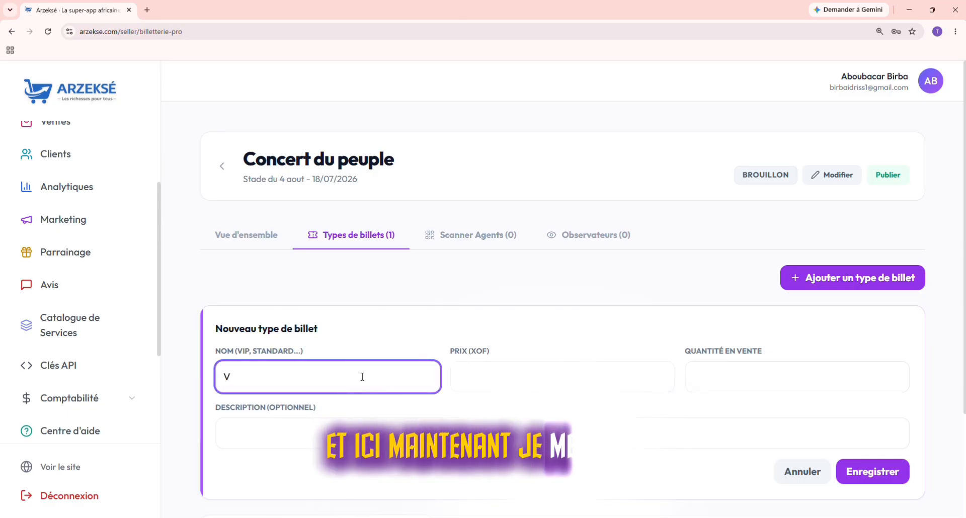
pyautogui.write('IP')
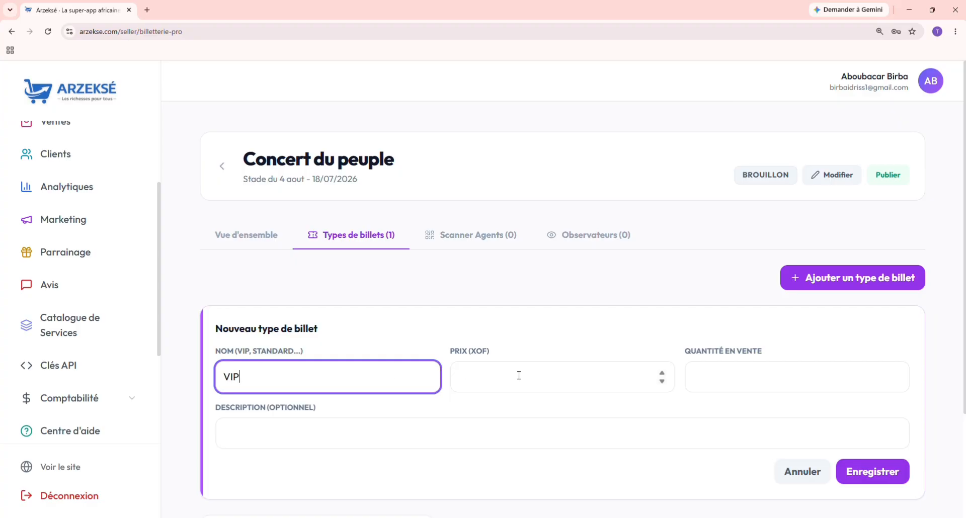
pyautogui.click(519, 375)
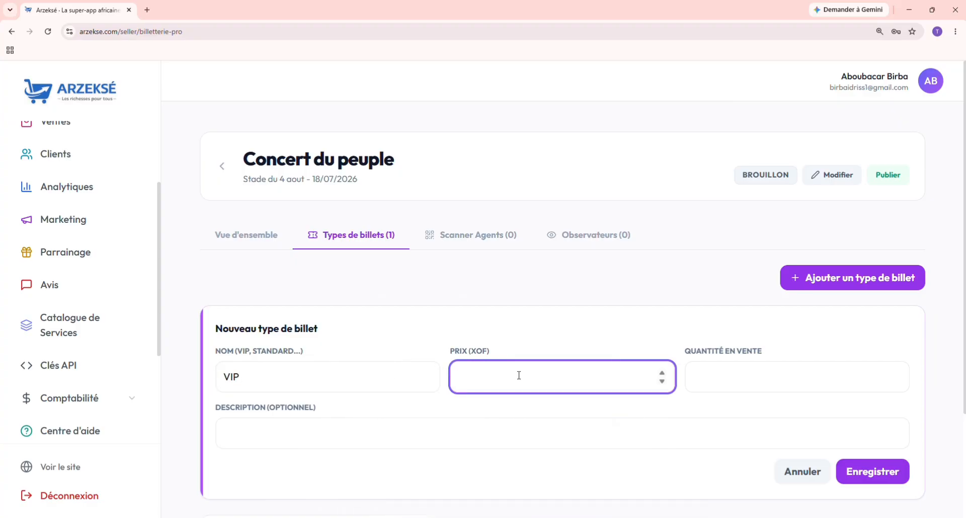
pyautogui.write('1000')
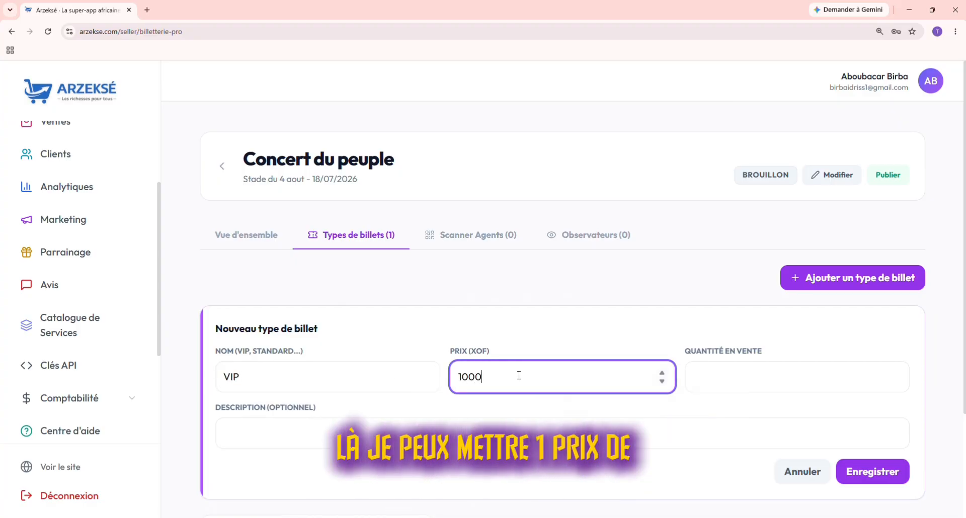
pyautogui.click(721, 380)
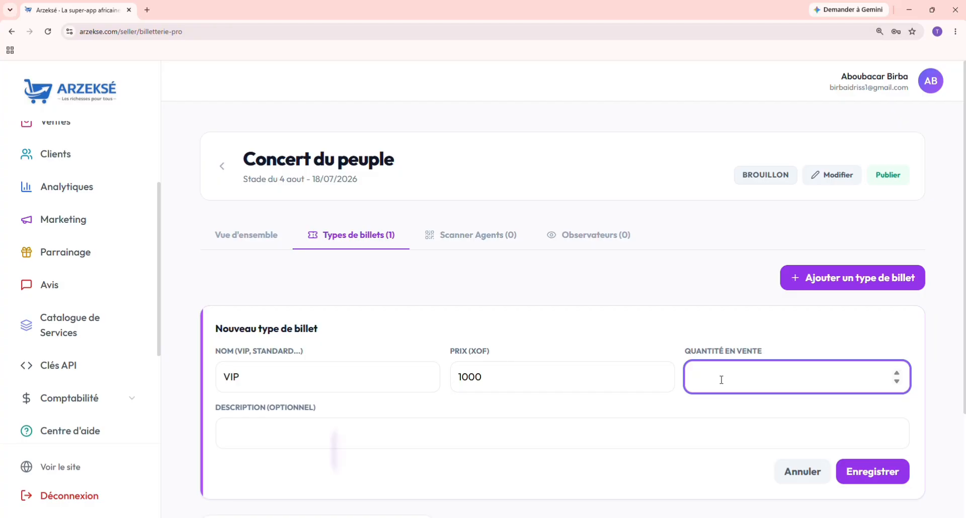
pyautogui.write('1000')
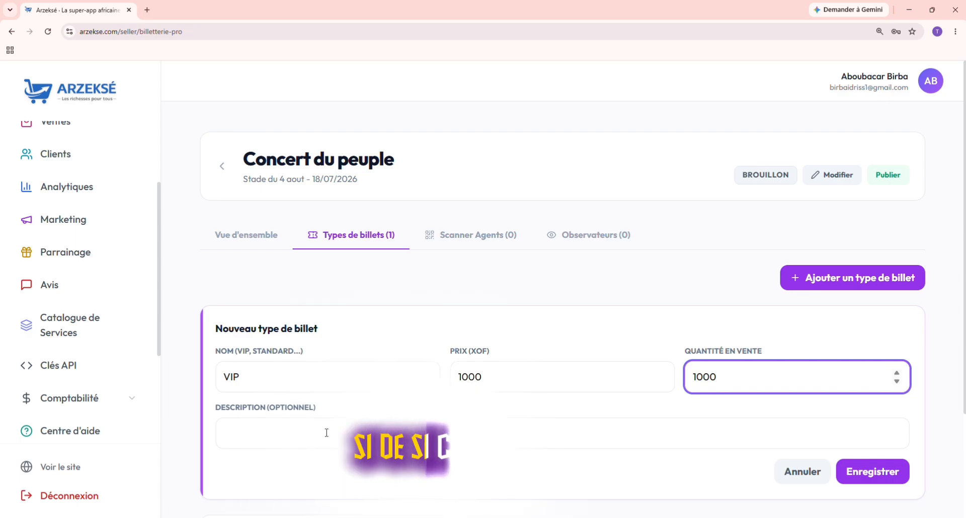
pyautogui.click(865, 477)
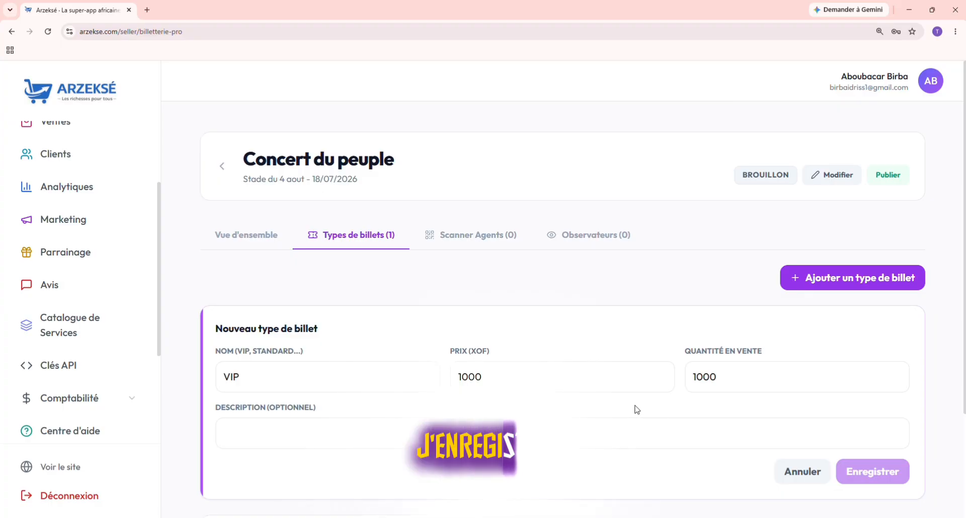
pyautogui.scroll(-1, 637, 410)
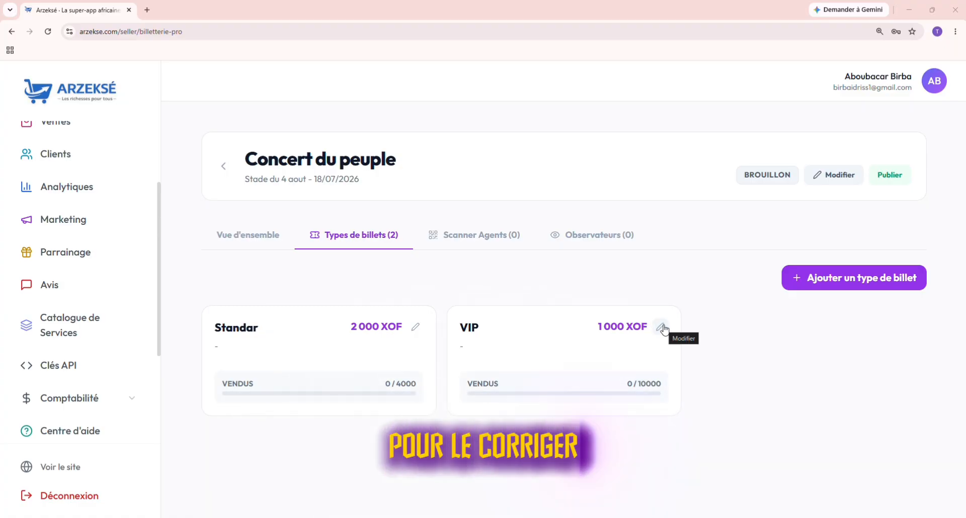
# Step: Edit the VIP ticket to 10 000 XOF with 1000 tickets and save
pyautogui.click(660, 328)
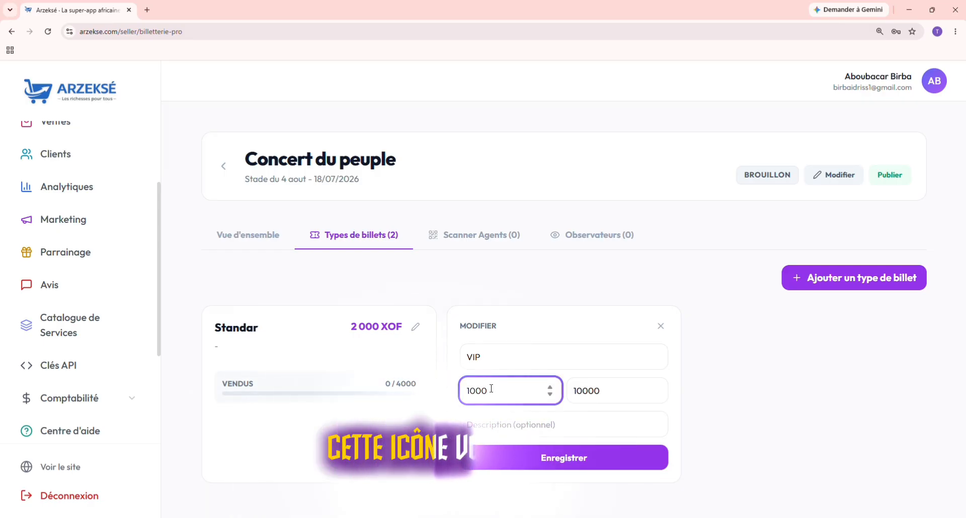
pyautogui.write('0')
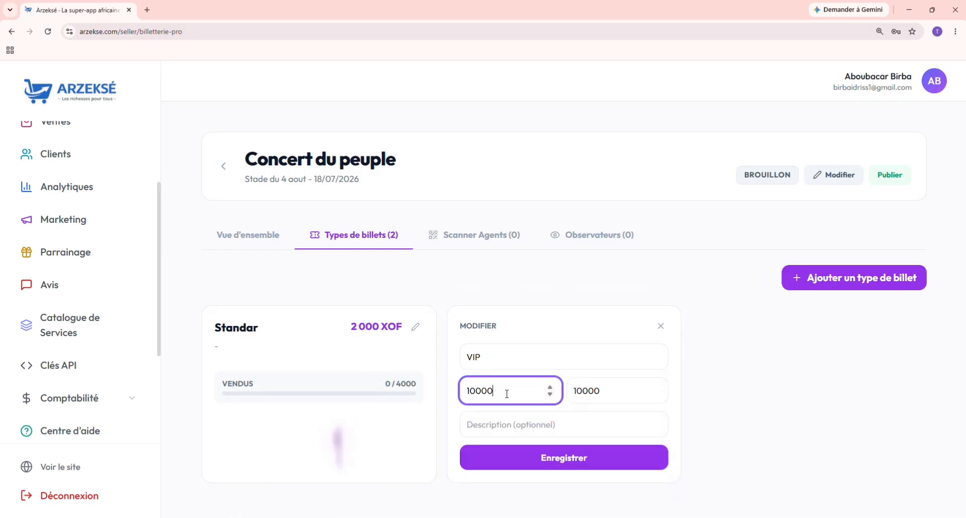
pyautogui.click(574, 460)
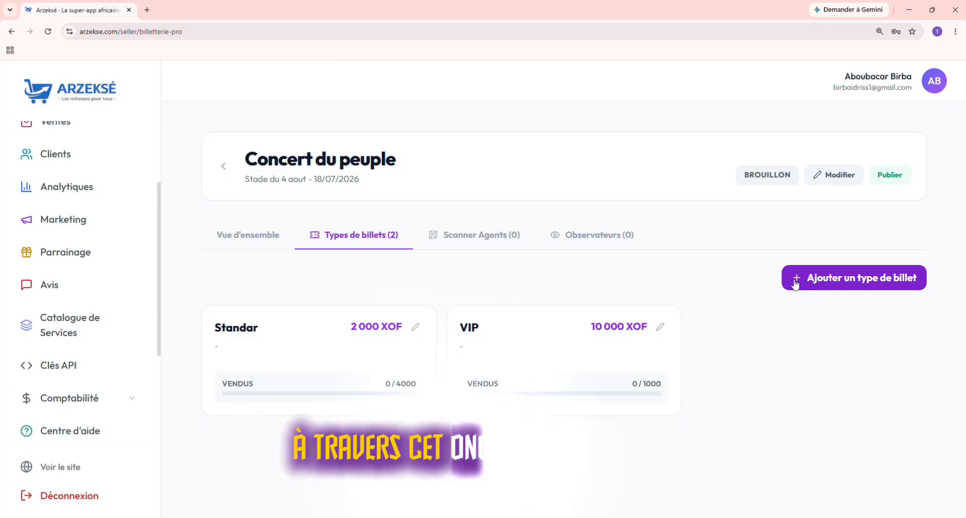
# Step: In Scanner Agents, invite an agent by entering their full name and phone number
pyautogui.click(460, 237)
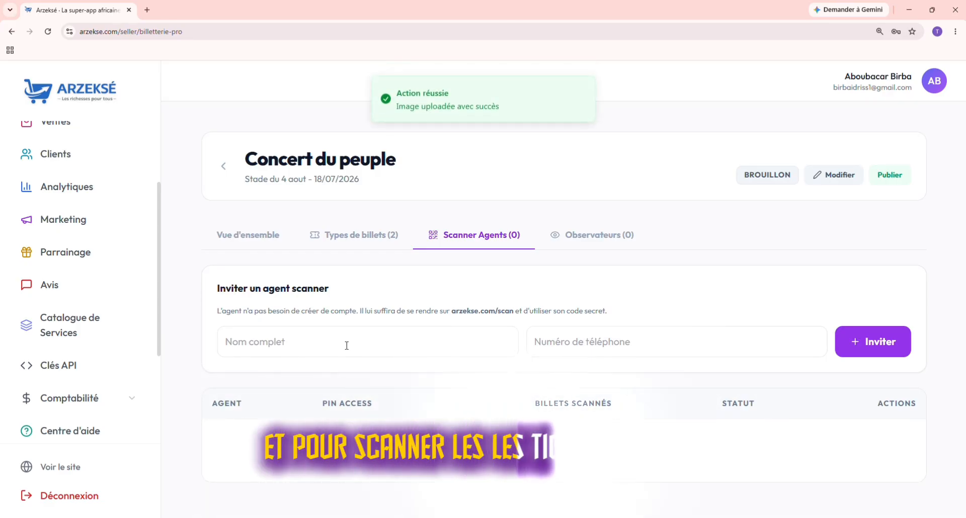
pyautogui.click(265, 344)
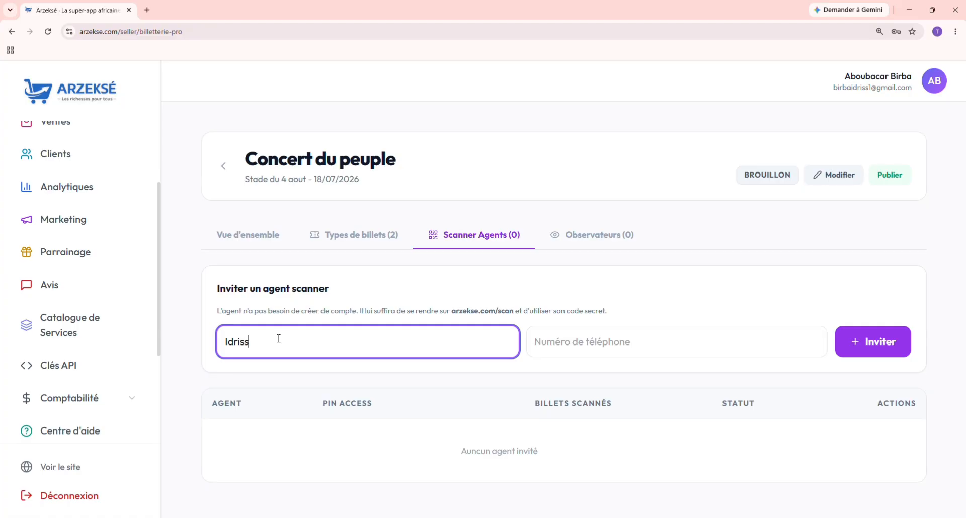
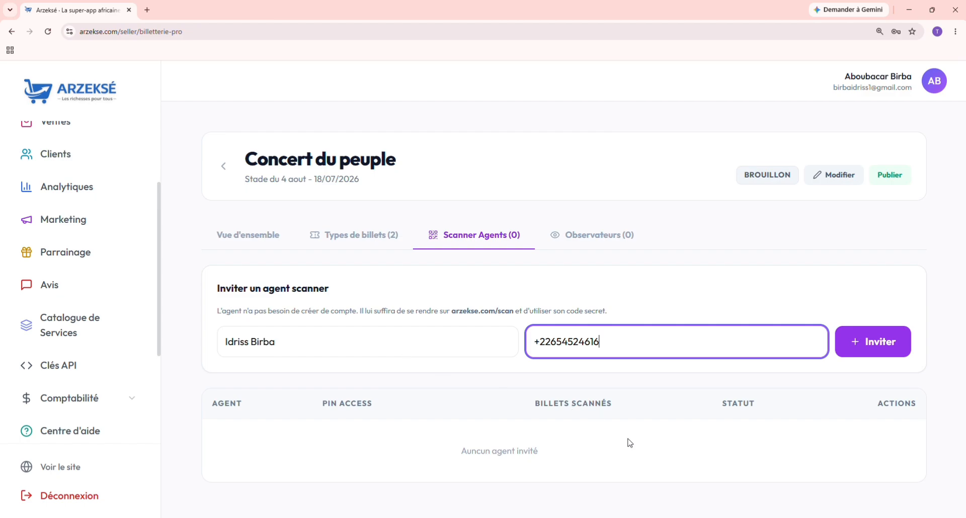
pyautogui.click(860, 341)
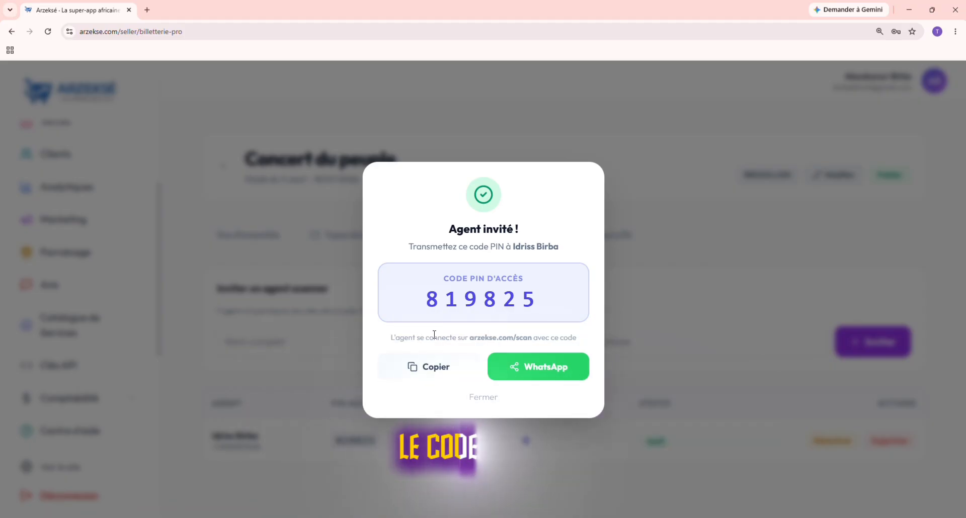
# Step: Copy the agent's access PIN with Copier and close the Agent invité confirmation
pyautogui.click(435, 378)
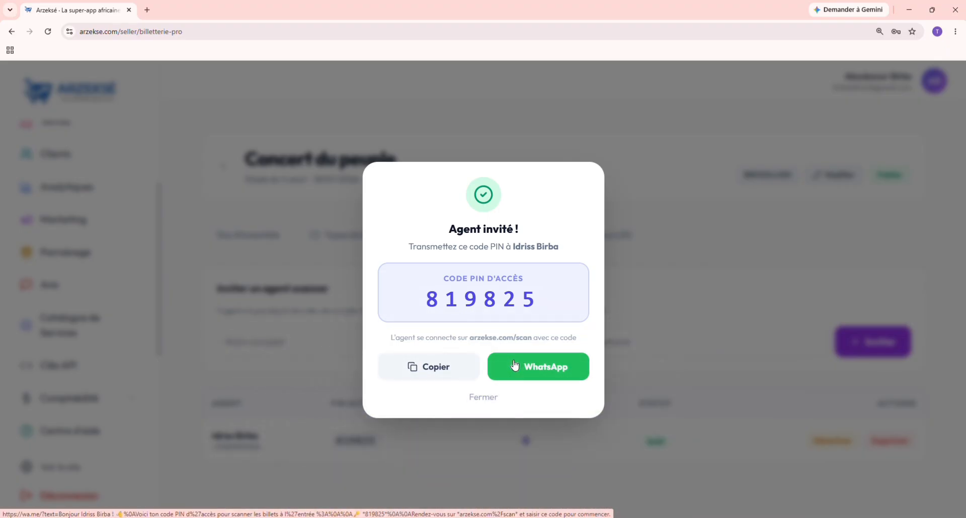
pyautogui.click(482, 398)
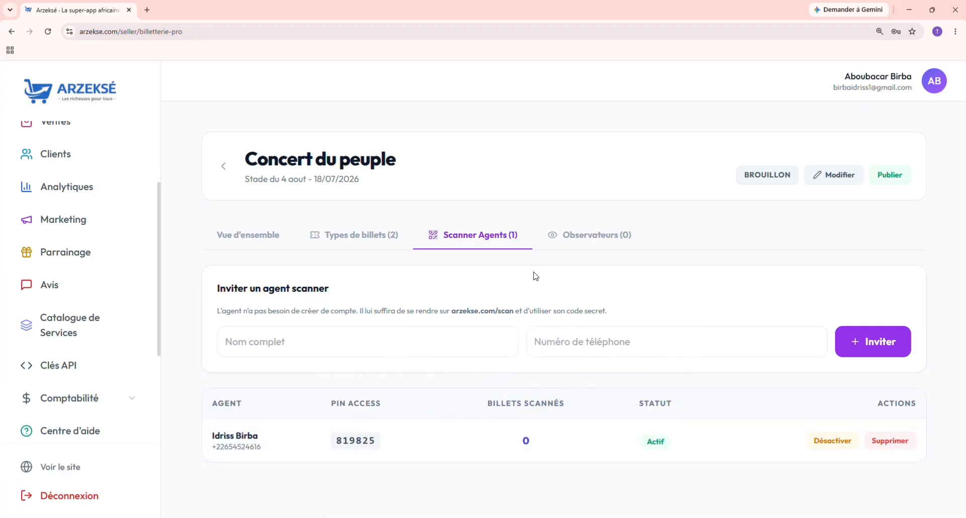
# Step: In Observateurs, add an observer with their name, phone number and role Superviseur
pyautogui.click(566, 236)
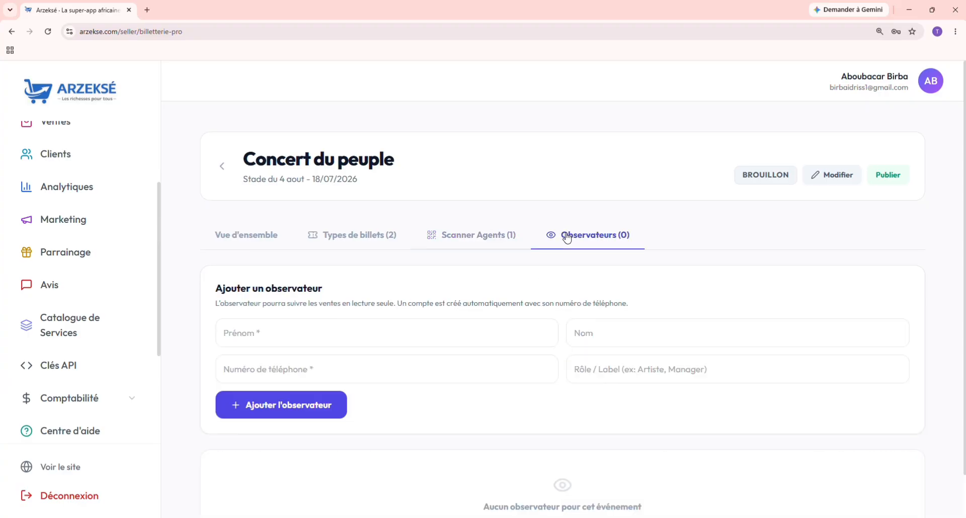
pyautogui.click(291, 338)
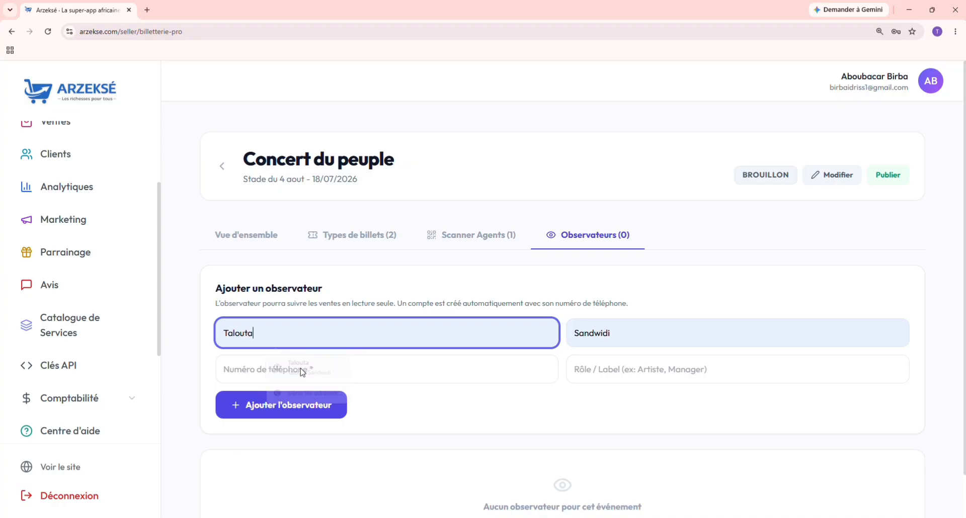
pyautogui.click(280, 378)
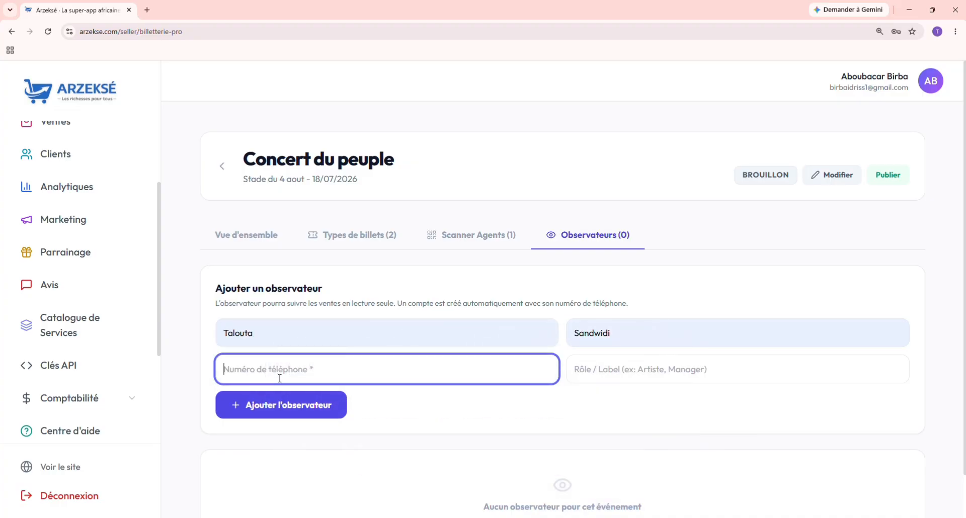
pyautogui.click(621, 370)
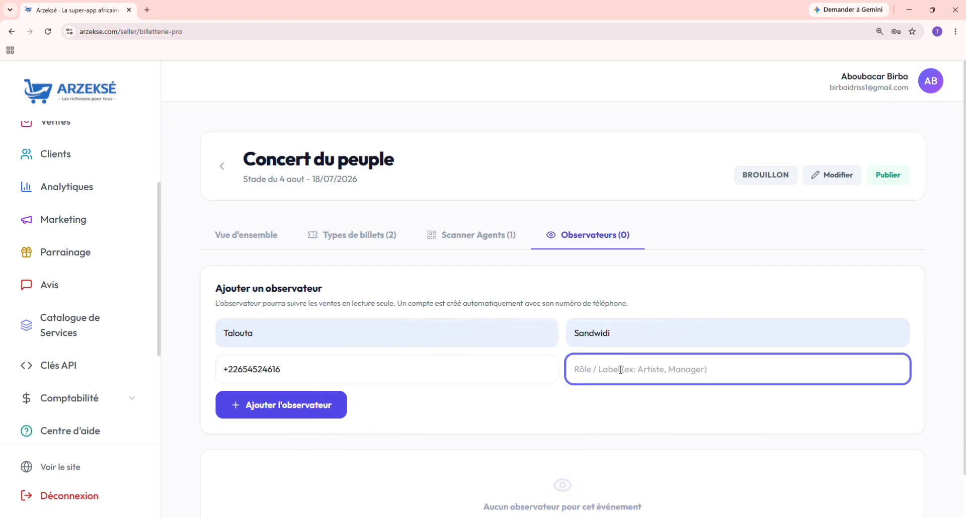
pyautogui.write('Sup')
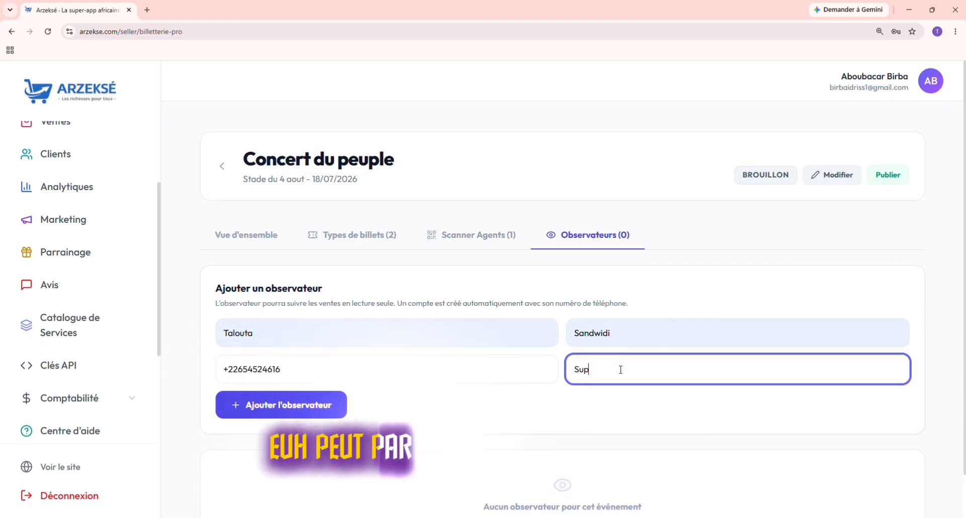
pyautogui.write('erviseur')
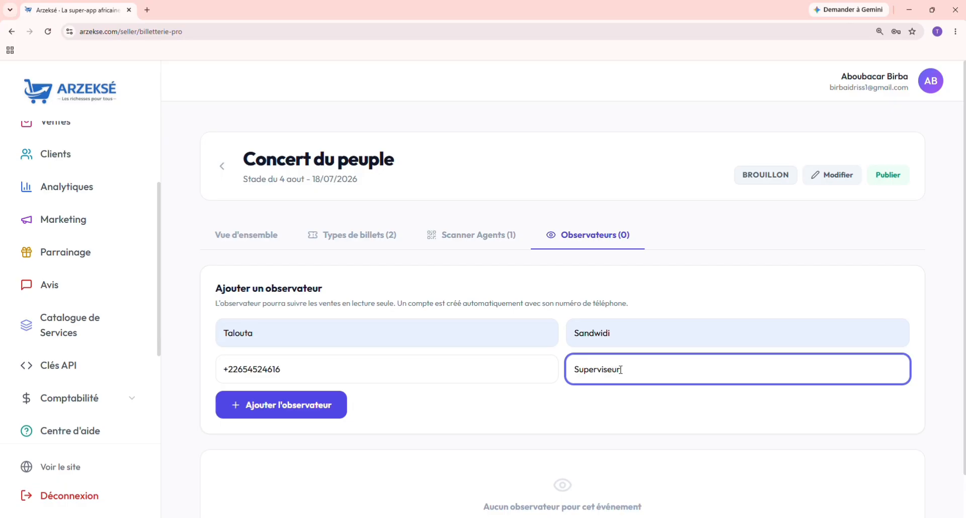
pyautogui.scroll(-1, 402, 420)
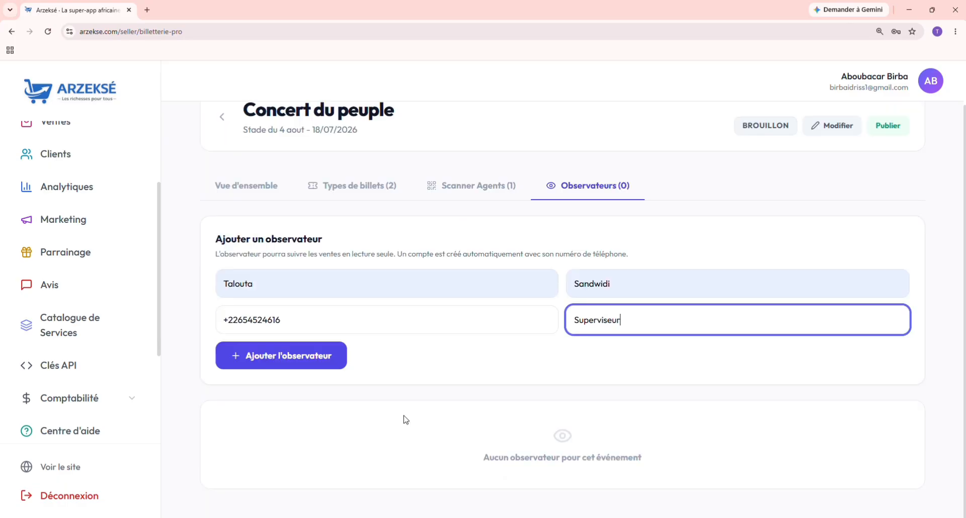
pyautogui.click(309, 361)
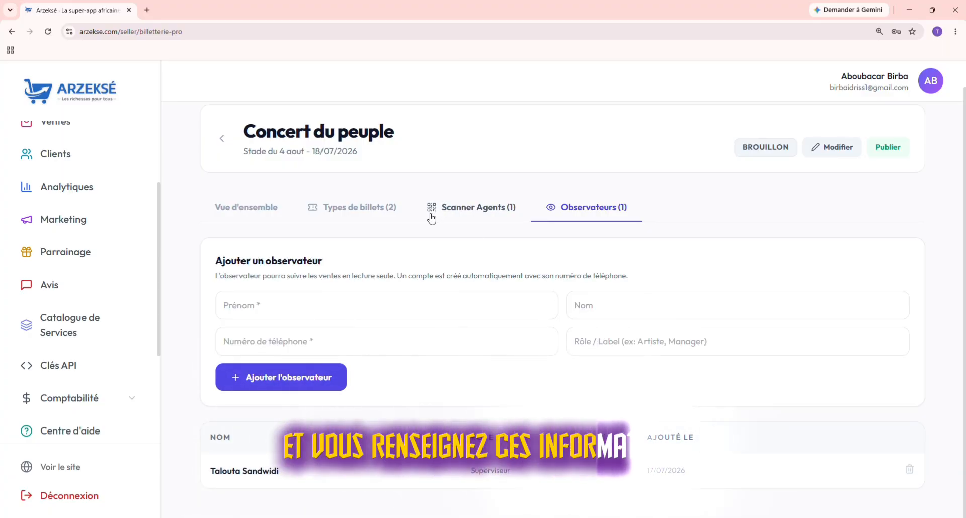
# Step: Check the Types de billets, Scanner Agents and Observateurs tabs, ending on the observers list
pyautogui.click(323, 214)
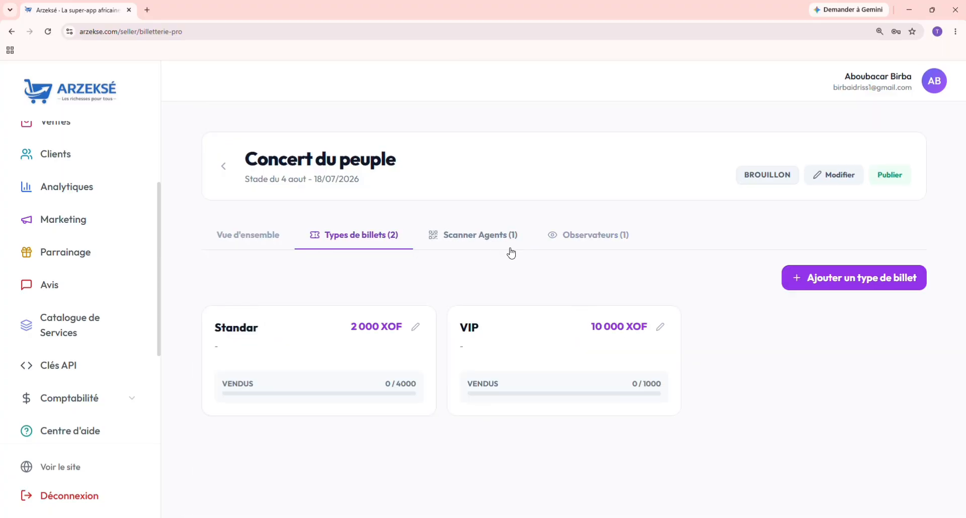
pyautogui.click(464, 242)
pyautogui.click(606, 240)
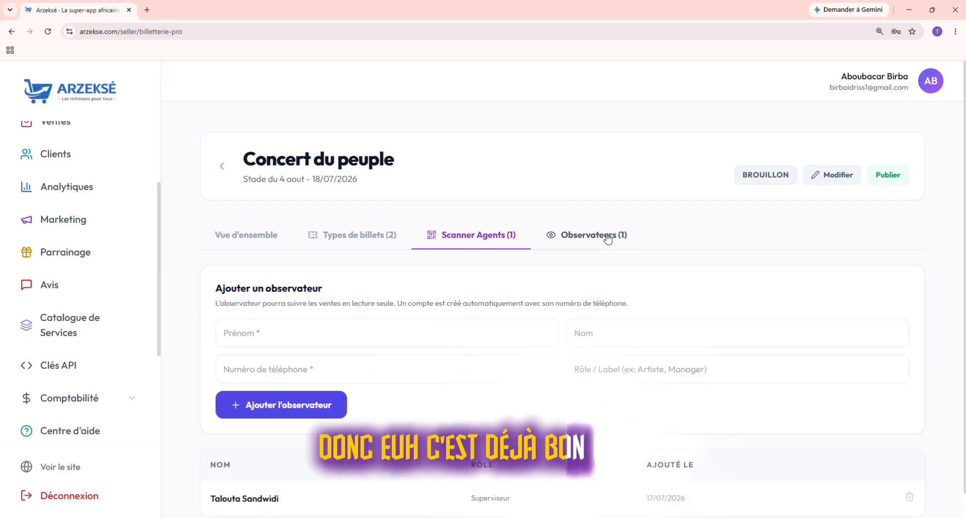
pyautogui.click(344, 241)
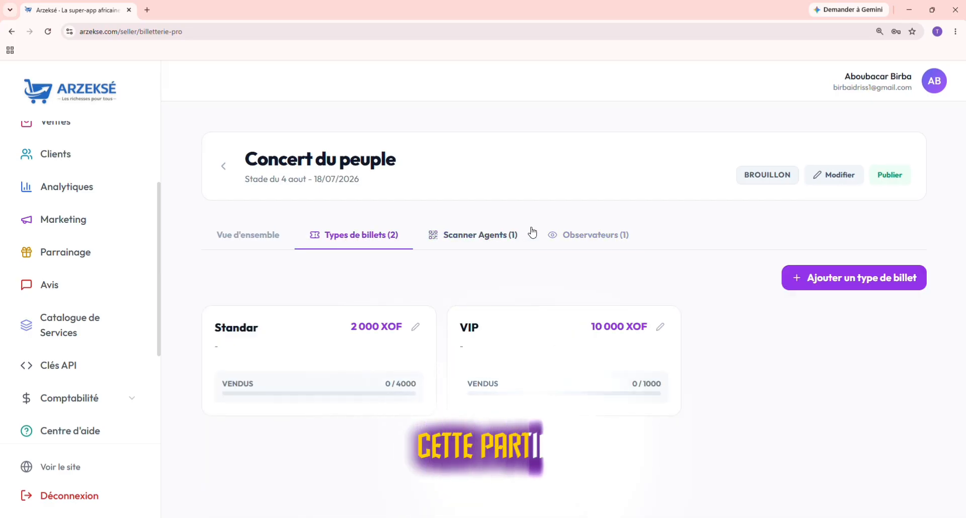
pyautogui.click(567, 241)
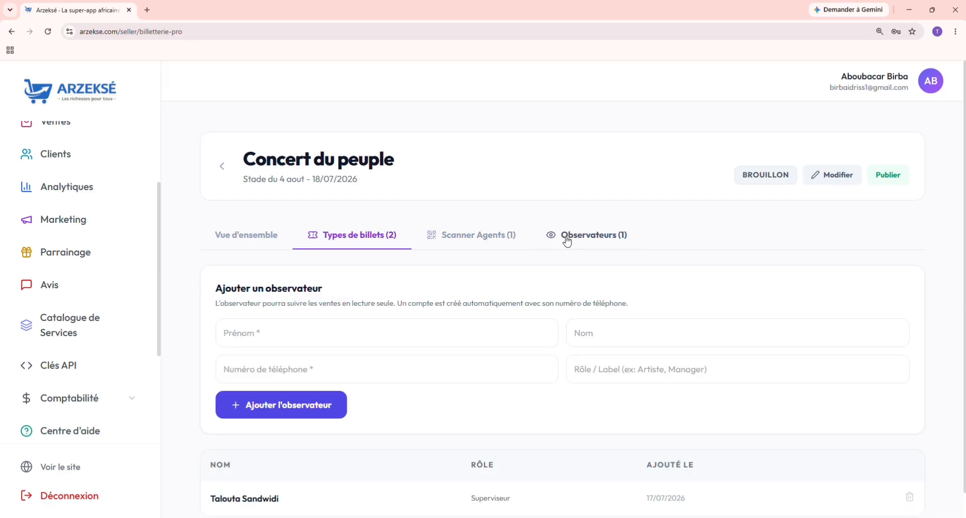
pyautogui.click(362, 242)
pyautogui.click(466, 234)
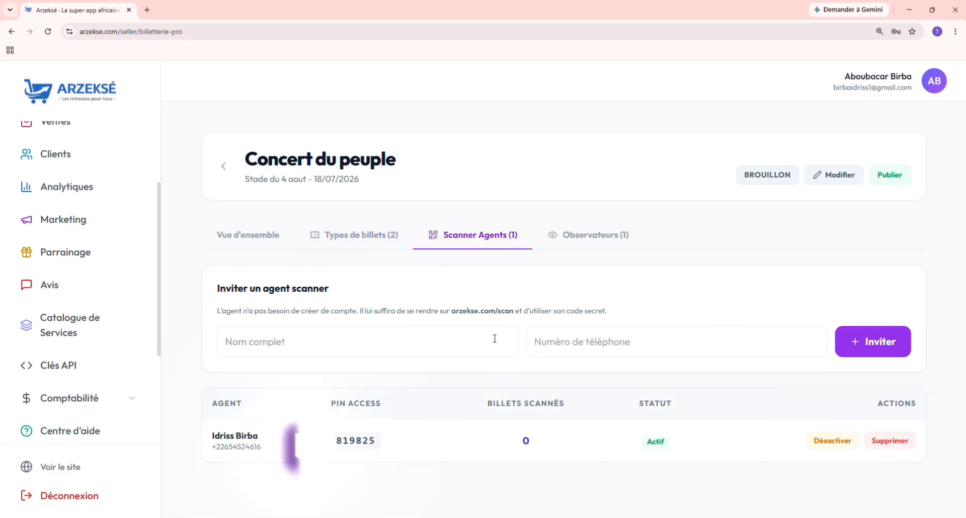
pyautogui.click(571, 242)
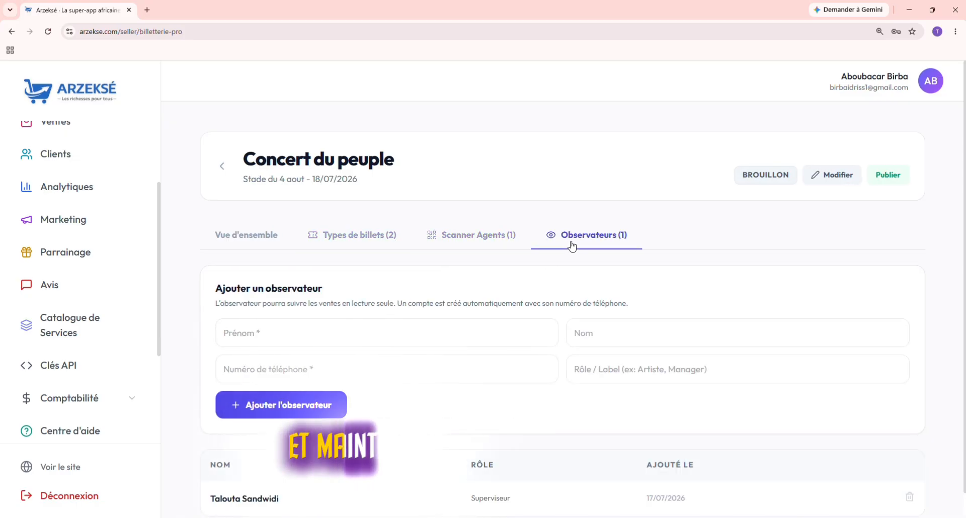
pyautogui.scroll(-1, 468, 412)
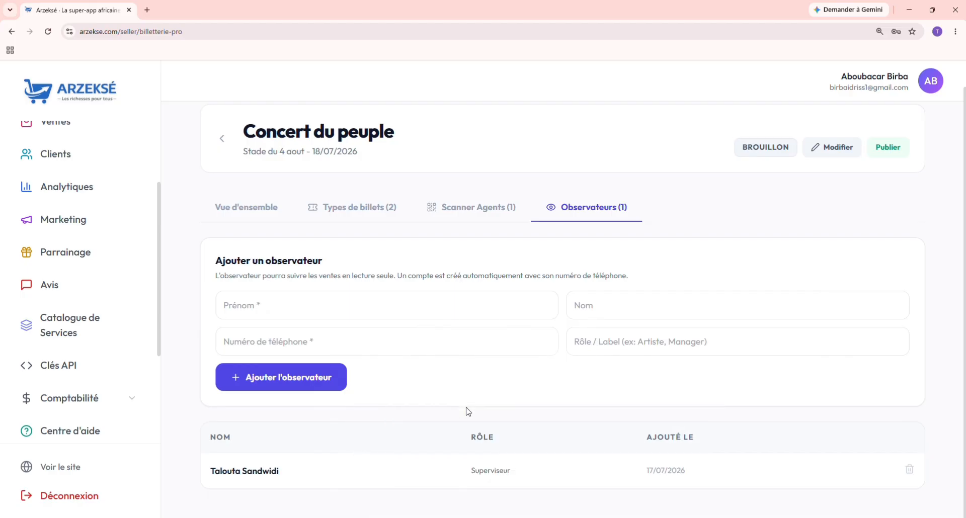
pyautogui.scroll(1, 468, 412)
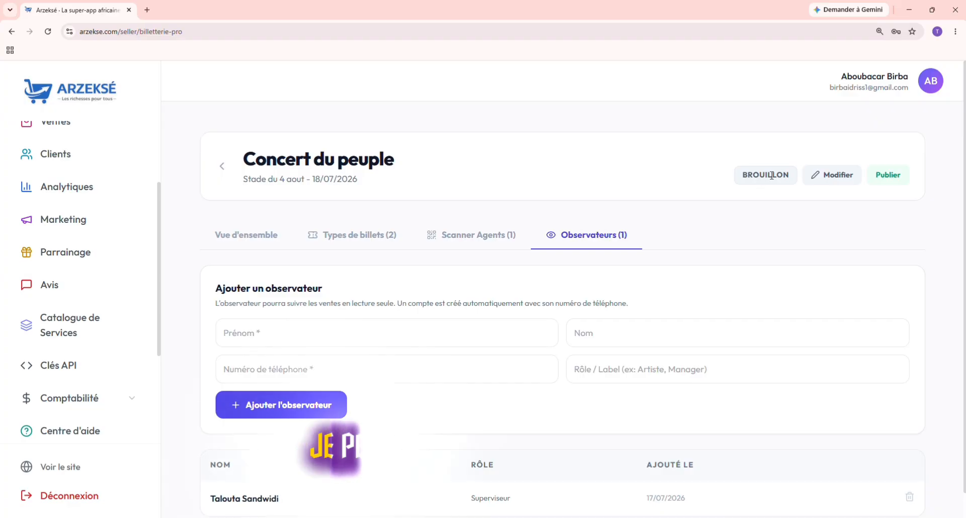
# Step: Publish Concert du peuple to EN VENTE and copy its Lien achat purchase link
pyautogui.click(897, 180)
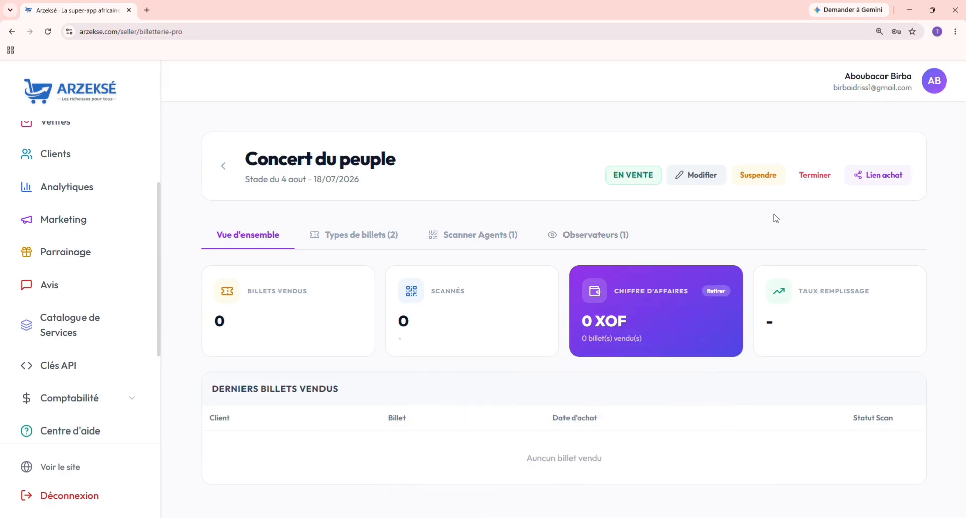
pyautogui.click(880, 176)
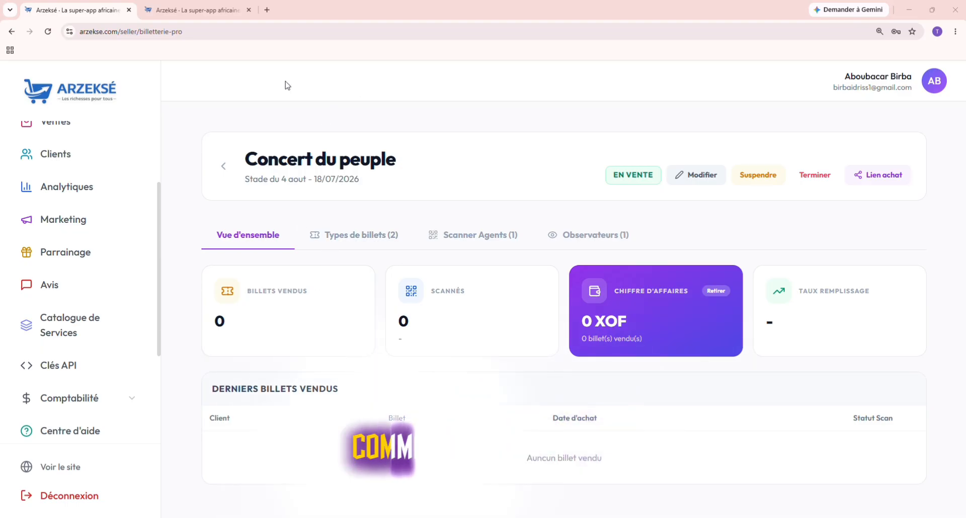
pyautogui.click(198, 14)
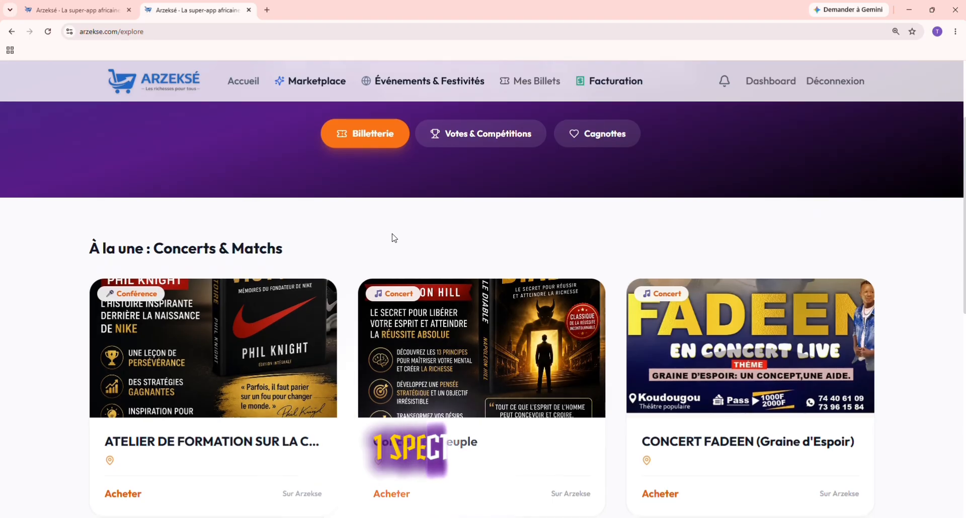
pyautogui.scroll(-1, 394, 238)
pyautogui.scroll(1, 394, 237)
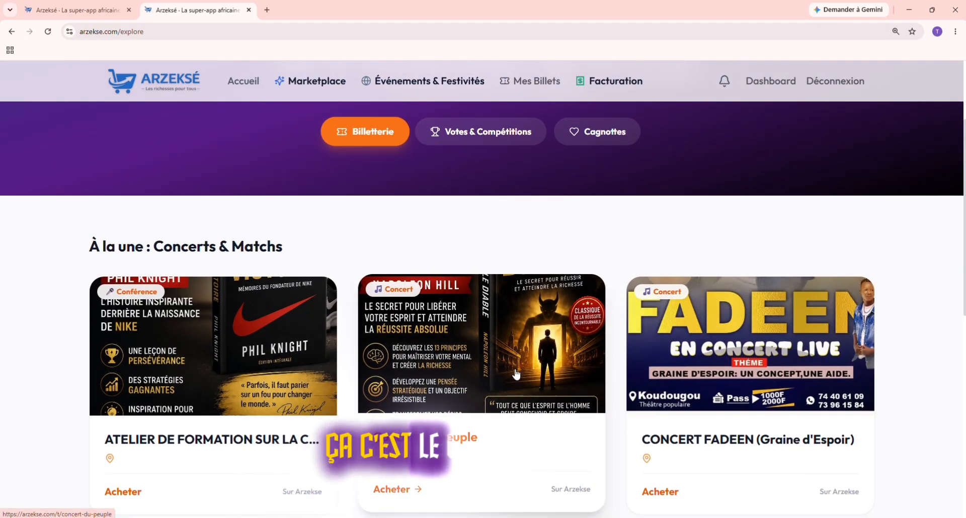
pyautogui.click(494, 386)
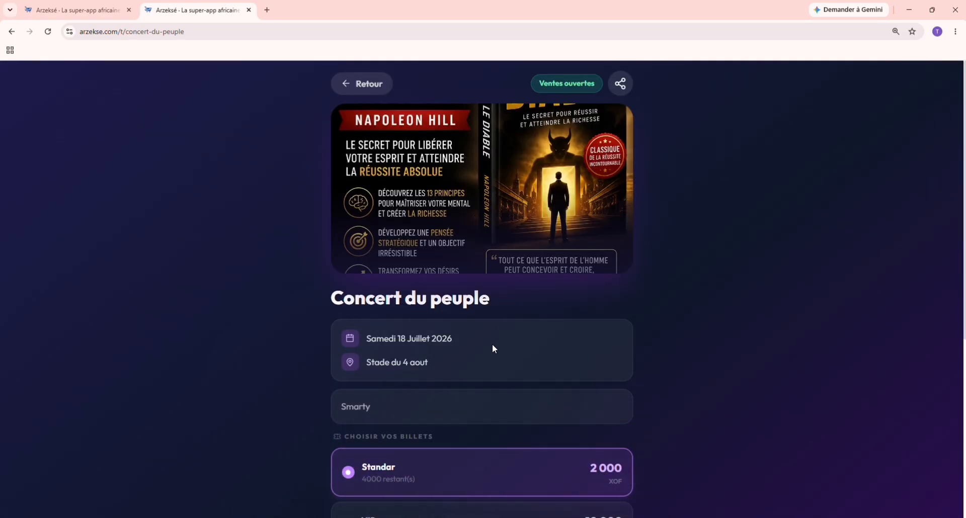
pyautogui.scroll(-1, 492, 337)
pyautogui.scroll(-4, 495, 336)
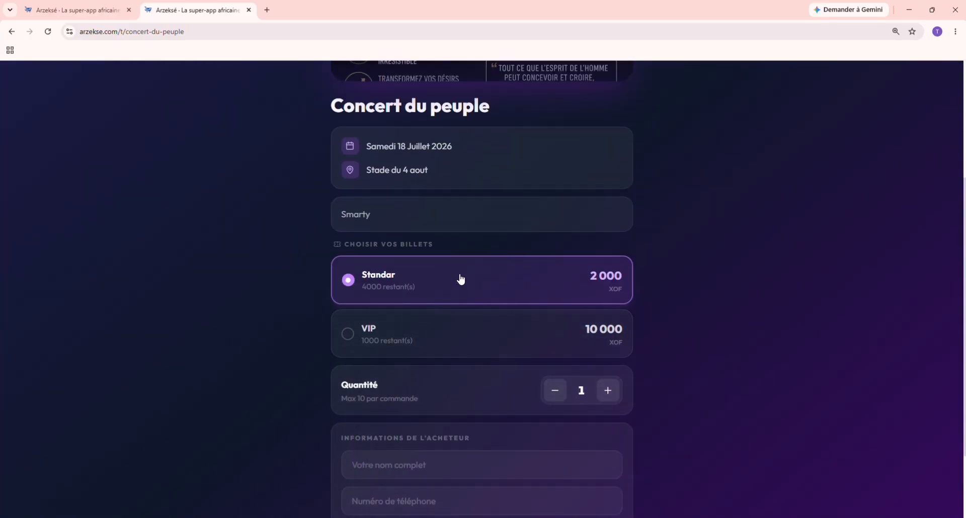
pyautogui.click(503, 348)
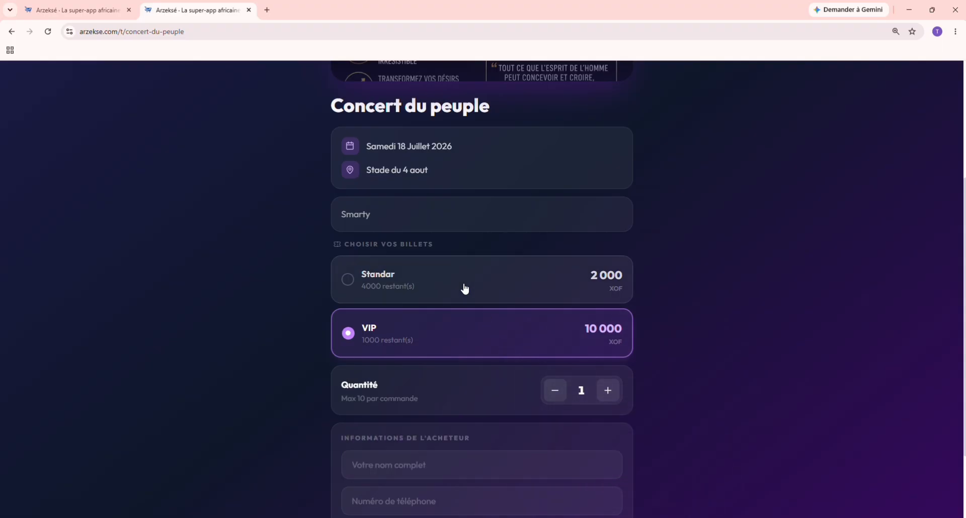
pyautogui.scroll(-2, 466, 336)
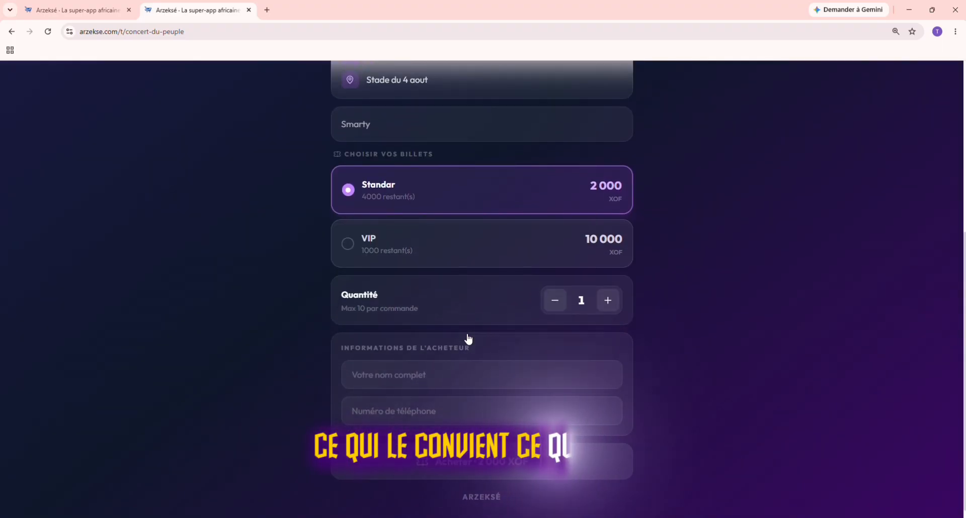
pyautogui.scroll(-1, 468, 340)
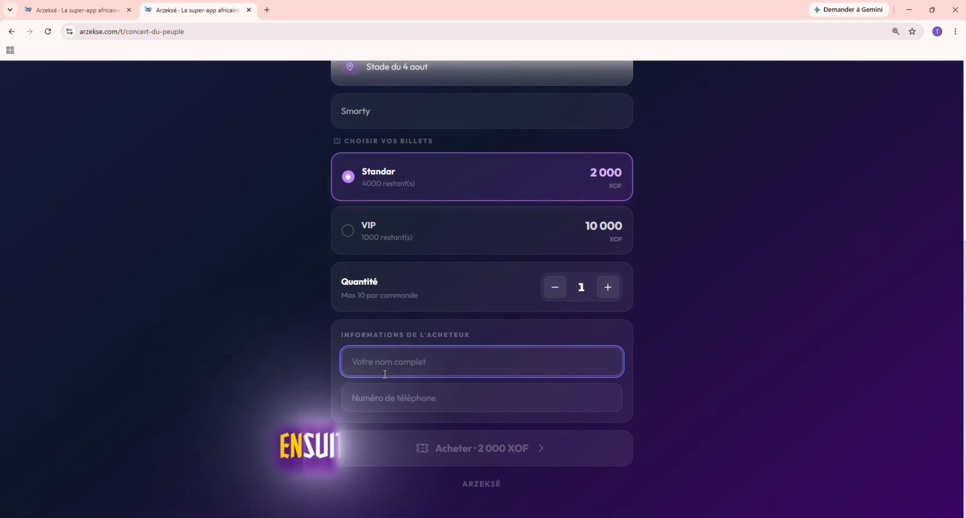
pyautogui.click(400, 398)
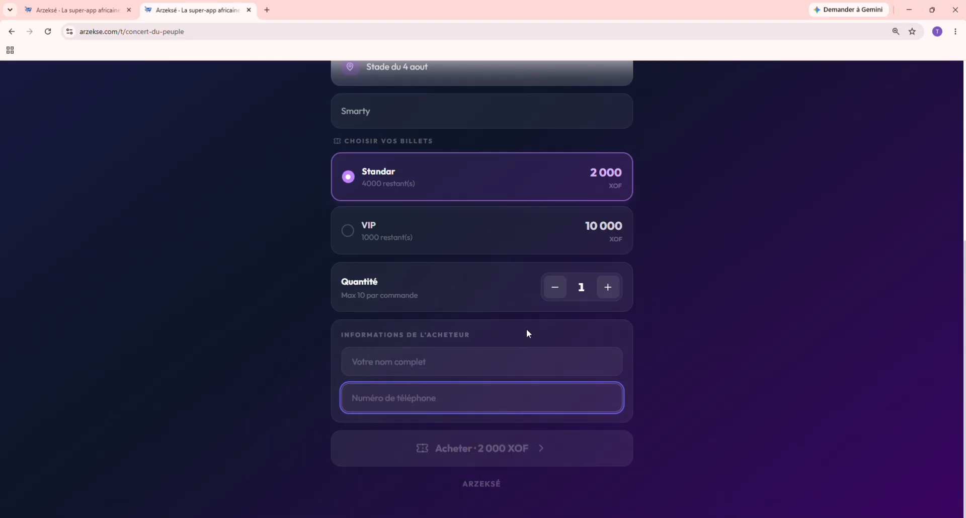
pyautogui.scroll(6, 528, 333)
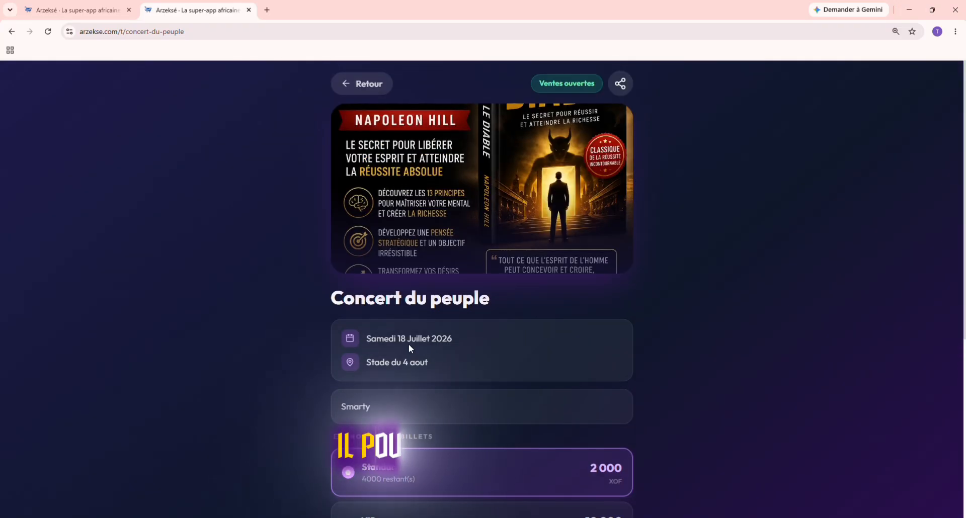
pyautogui.scroll(-1, 494, 366)
pyautogui.scroll(1, 492, 361)
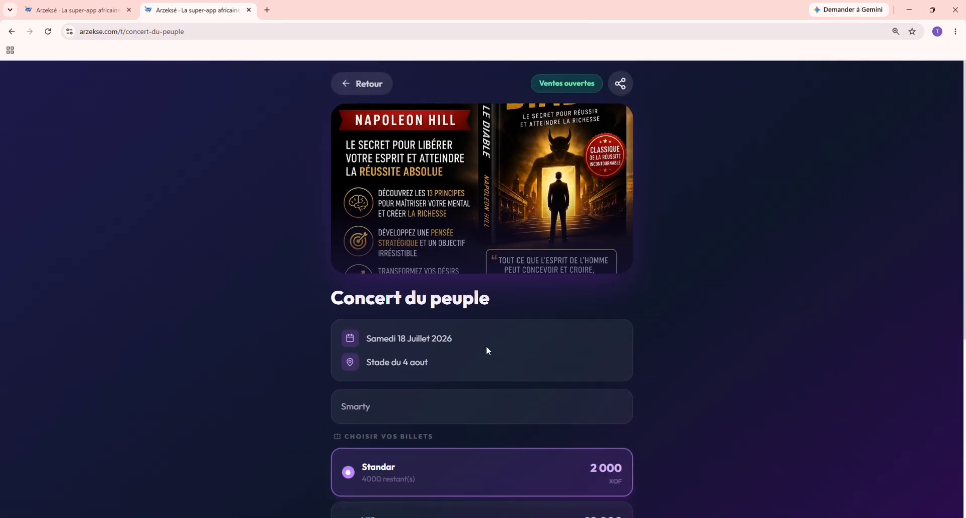
pyautogui.click(114, 6)
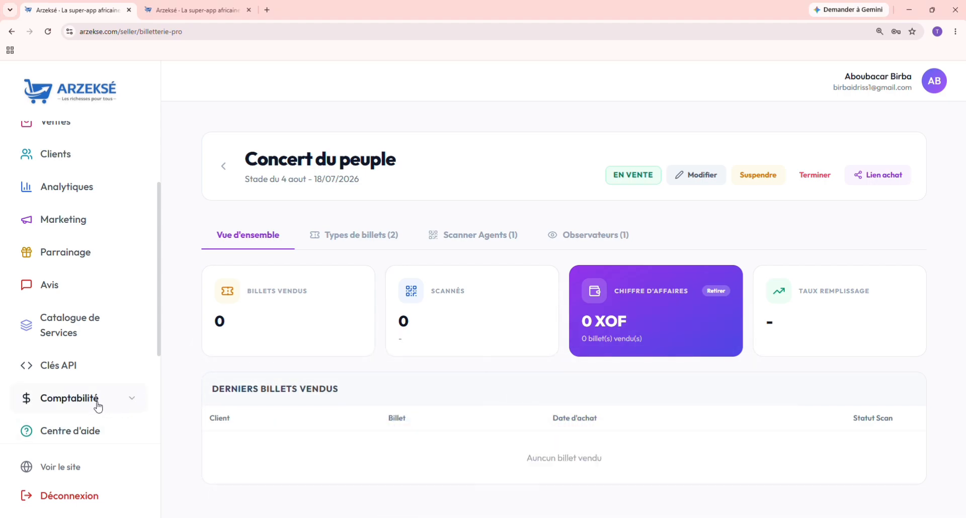
# Step: Open Effectuer un retrait to show the withdrawal form with 0 XOF available
pyautogui.scroll(-2, 107, 380)
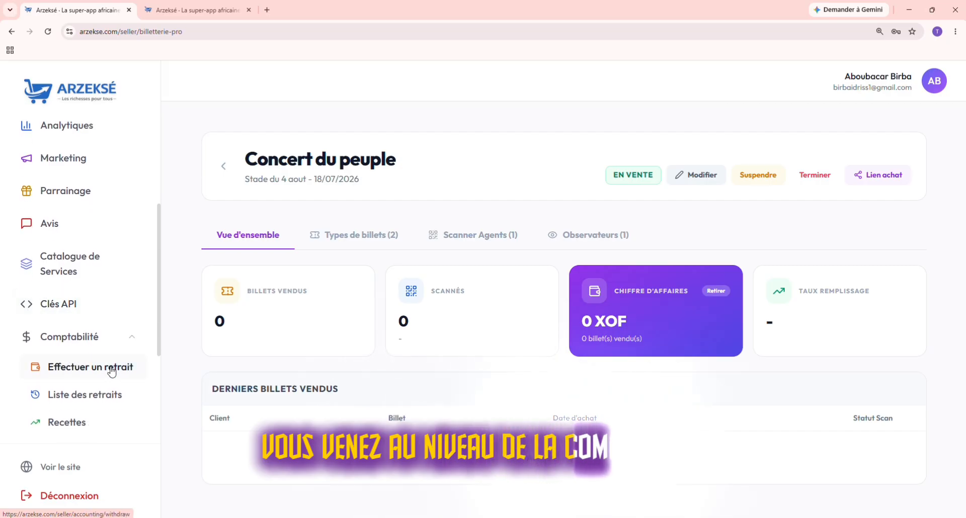
pyautogui.click(78, 375)
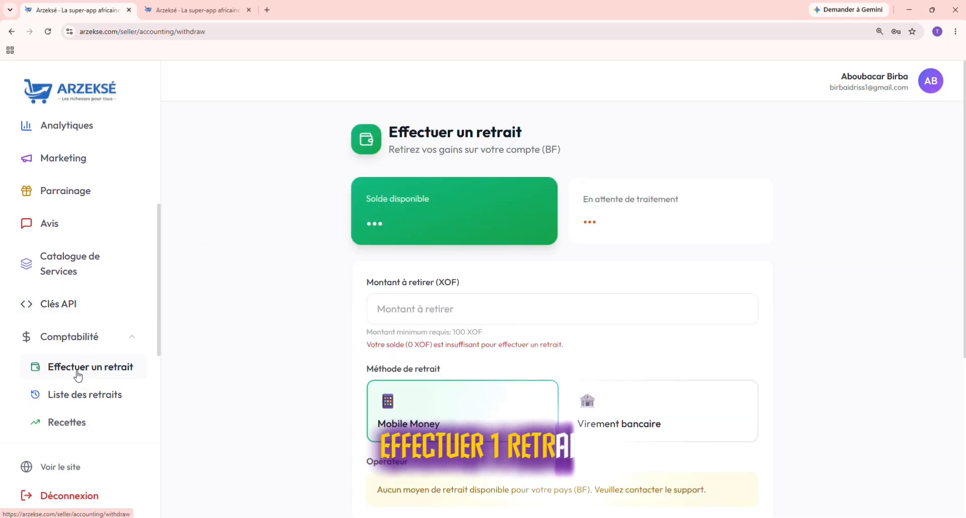
pyautogui.scroll(-5, 493, 362)
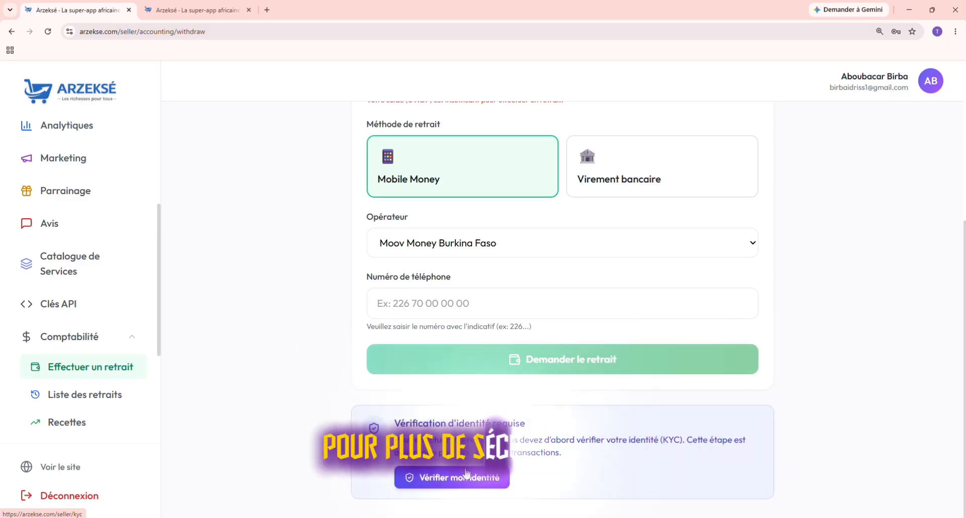
pyautogui.scroll(1, 467, 474)
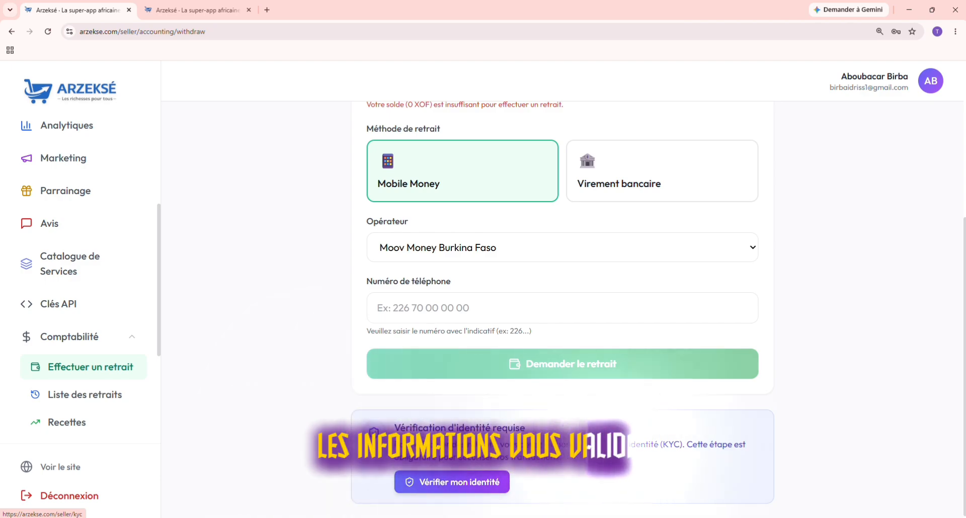
pyautogui.scroll(2, 519, 362)
pyautogui.scroll(2, 519, 363)
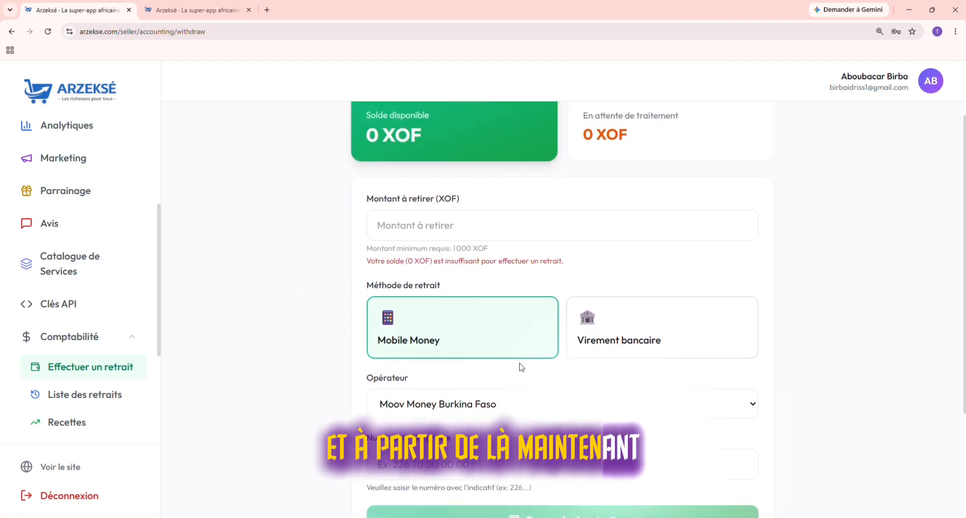
# Step: Change the withdrawal operator from Moov Money to Orange Money Burkina Faso
pyautogui.click(460, 228)
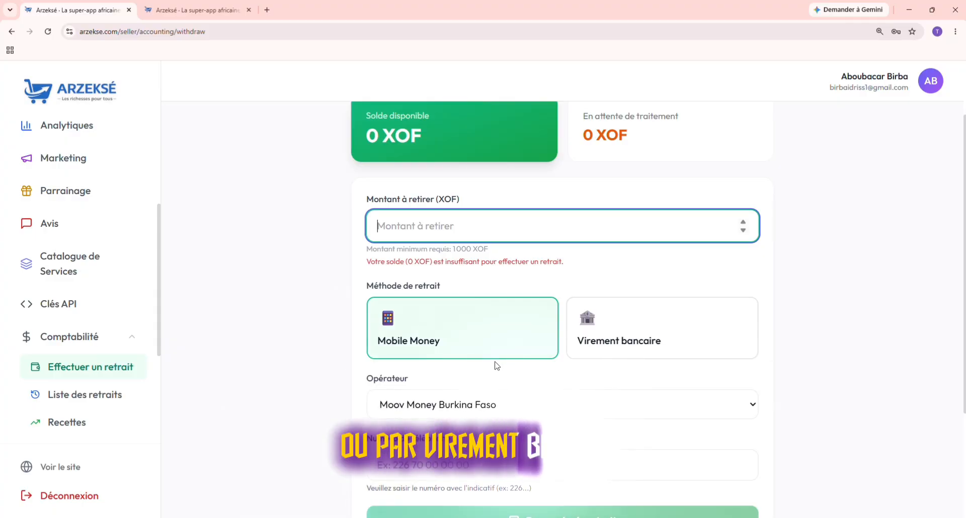
pyautogui.click(481, 404)
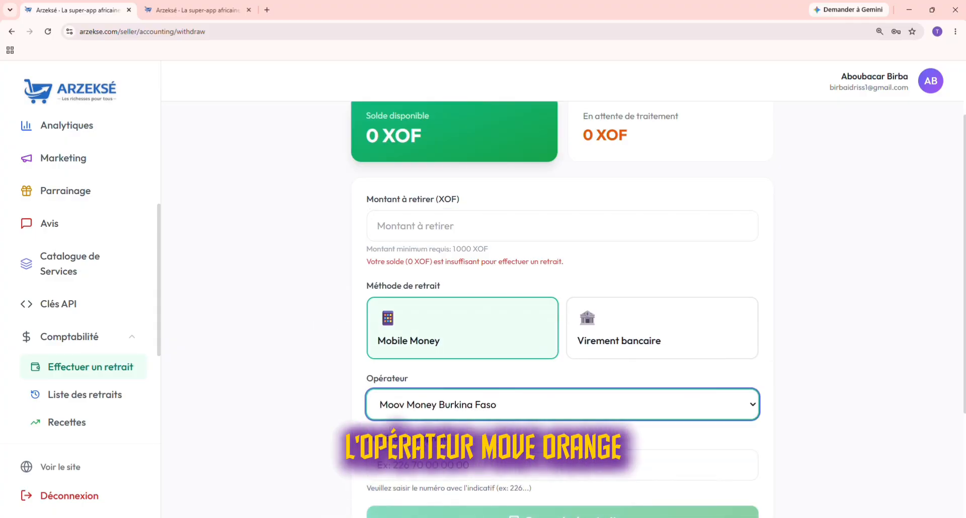
pyautogui.click(498, 444)
pyautogui.scroll(-1, 498, 432)
pyautogui.click(410, 396)
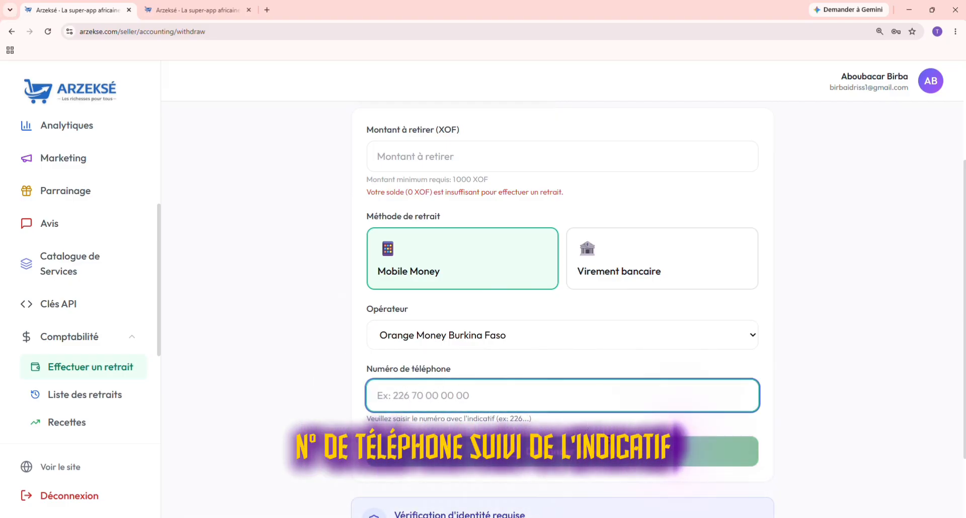
pyautogui.scroll(-1, 583, 442)
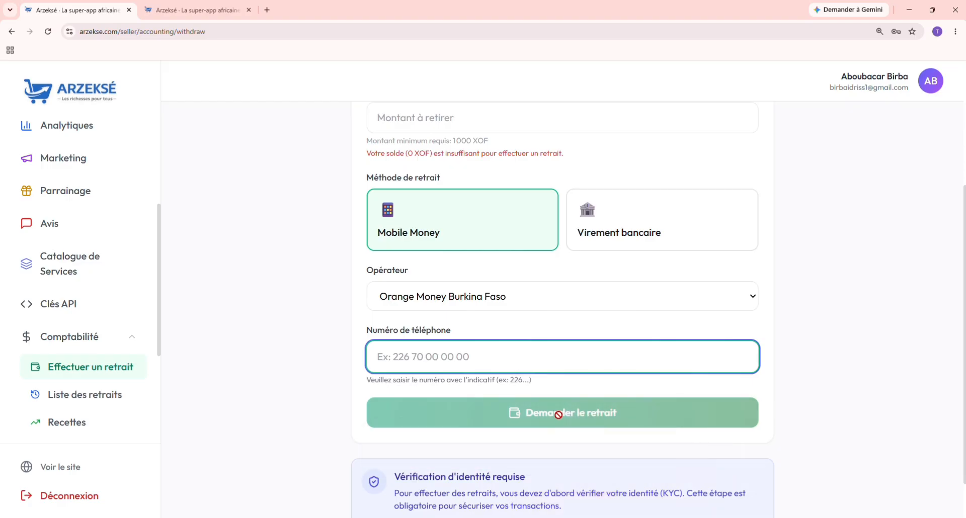
pyautogui.scroll(-1, 557, 371)
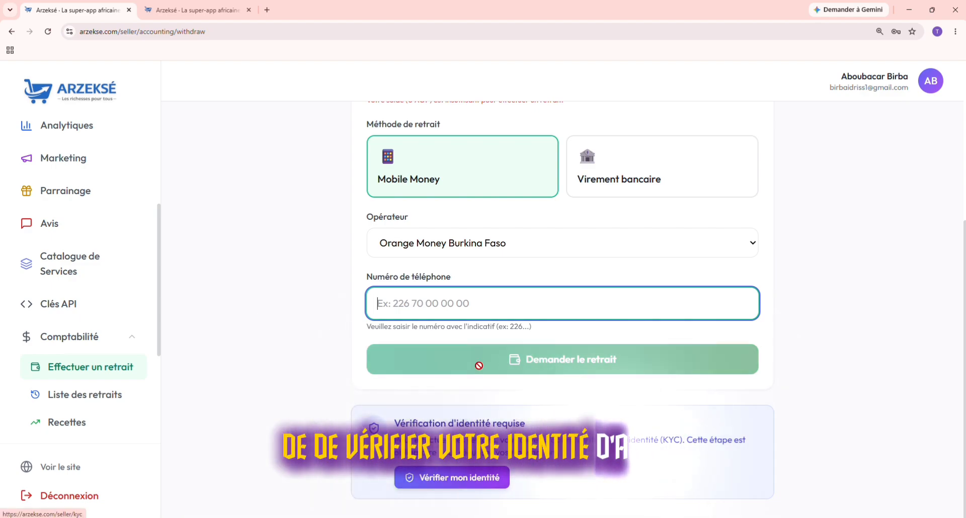
pyautogui.scroll(3, 483, 355)
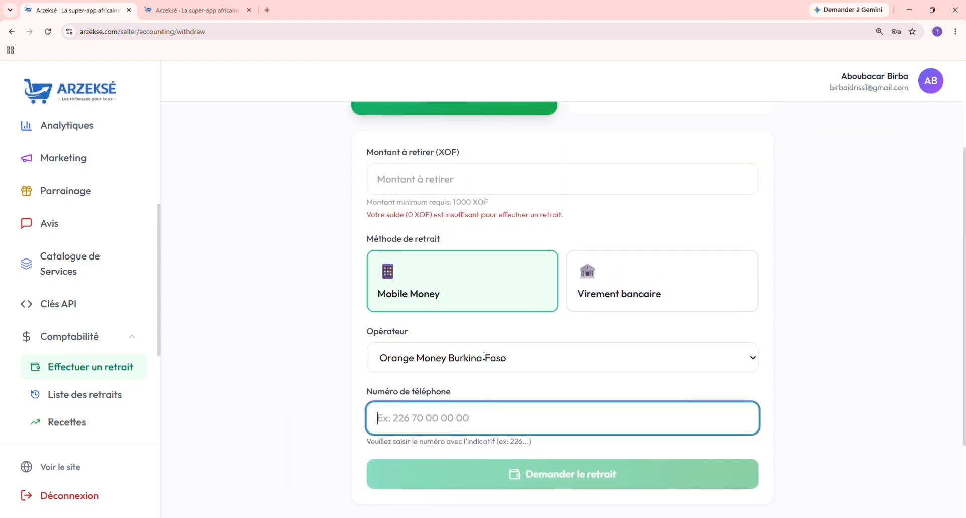
pyautogui.scroll(3, 484, 359)
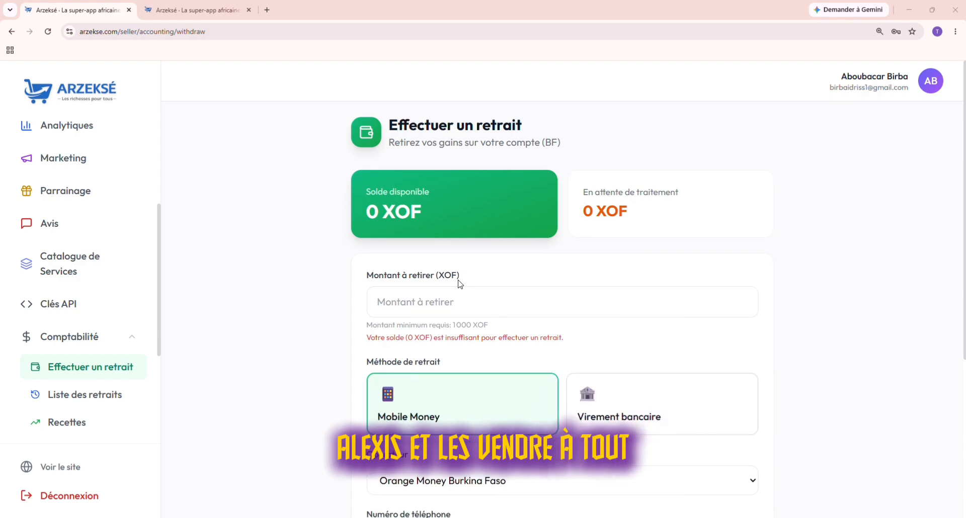
pyautogui.scroll(-1, 459, 284)
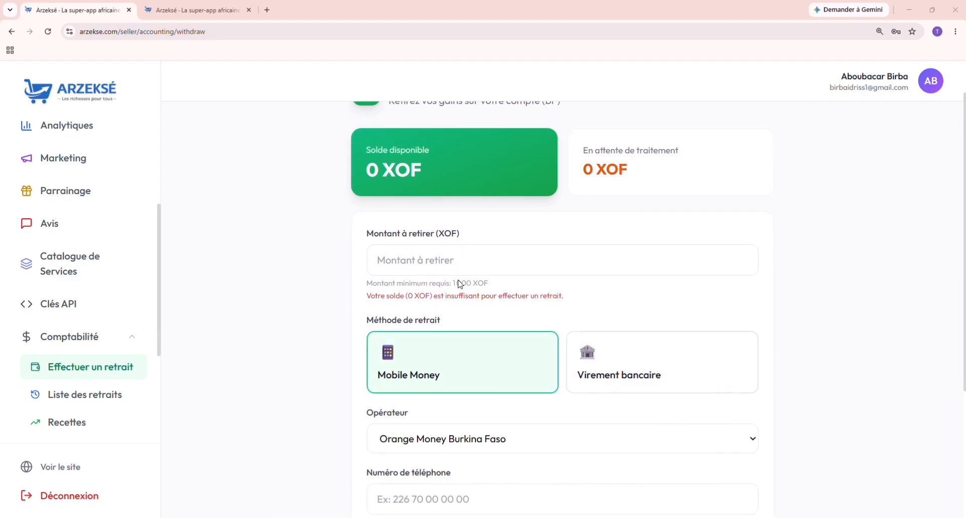